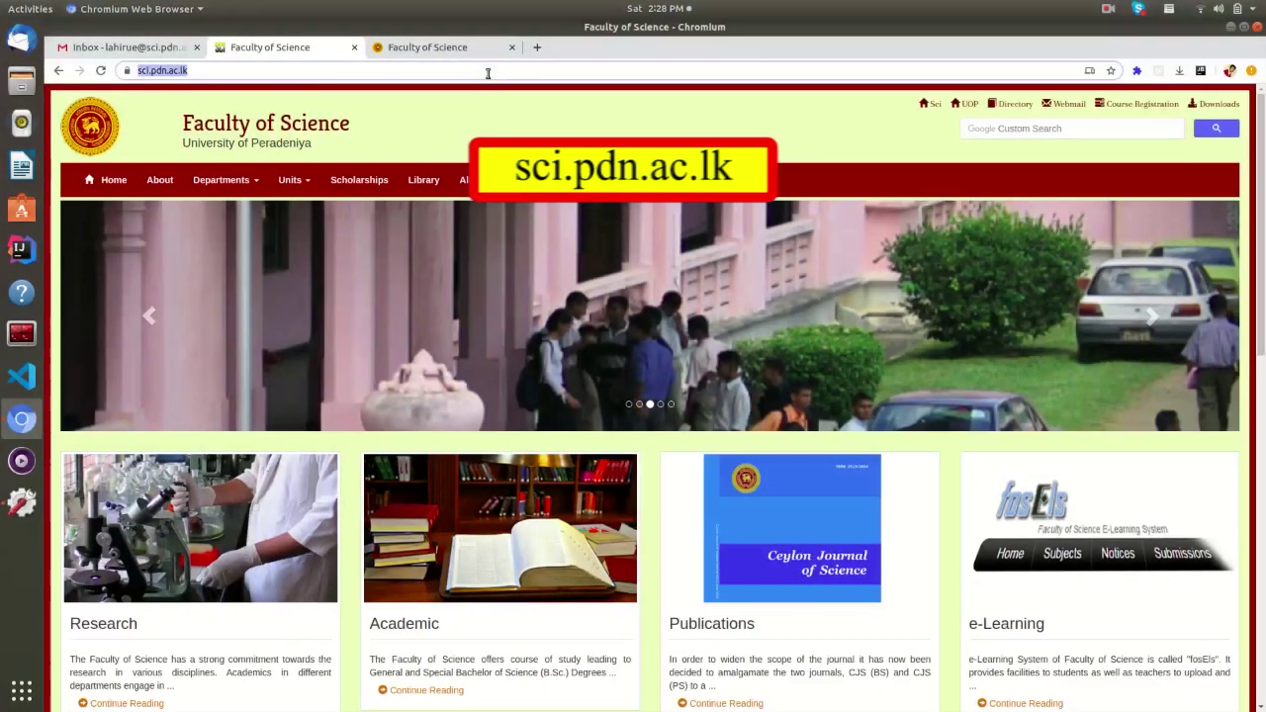
- From the faculty site's Online Services menu, open List of Services in a new tab
left_click(231, 68)
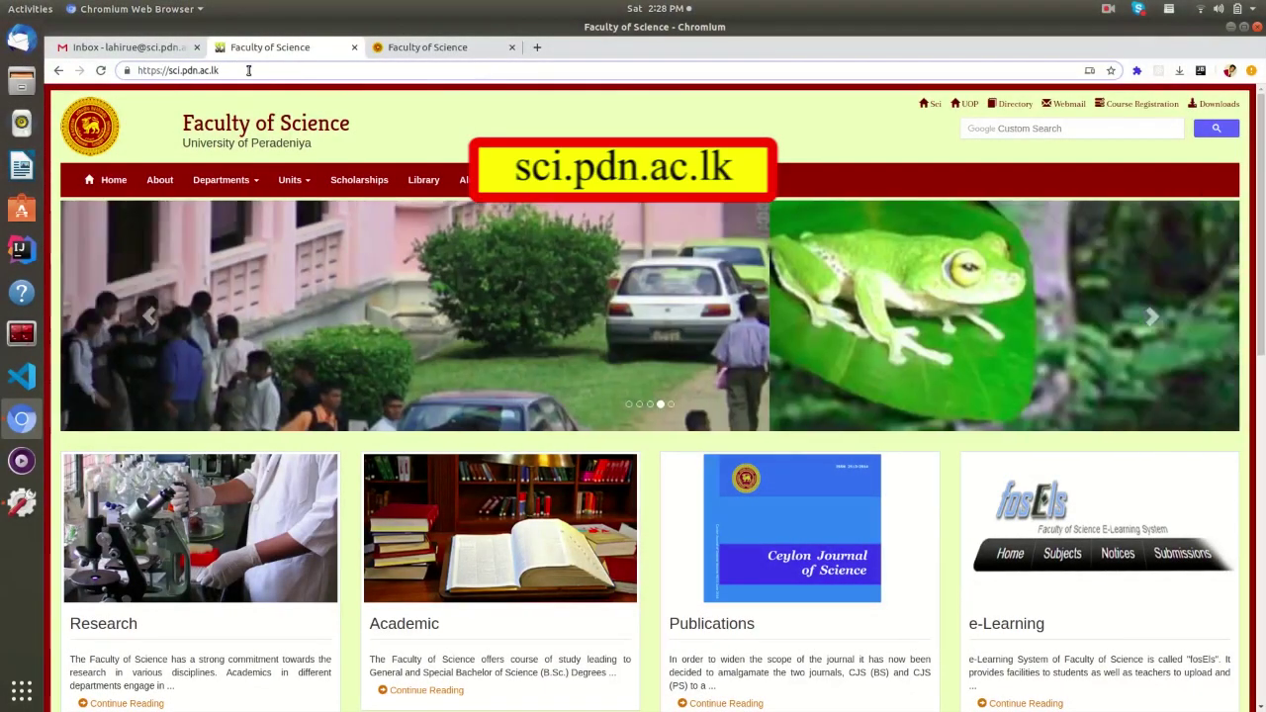
left_click_drag(245, 69, 138, 67)
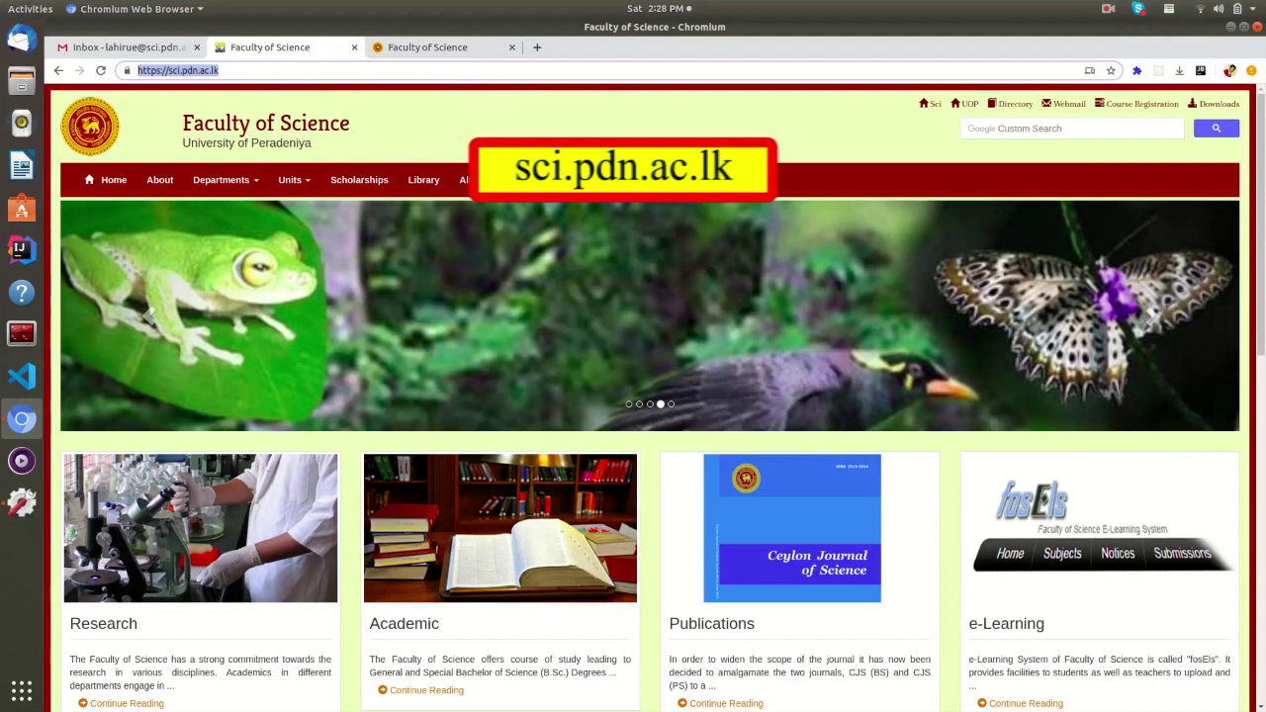
left_click(640, 185)
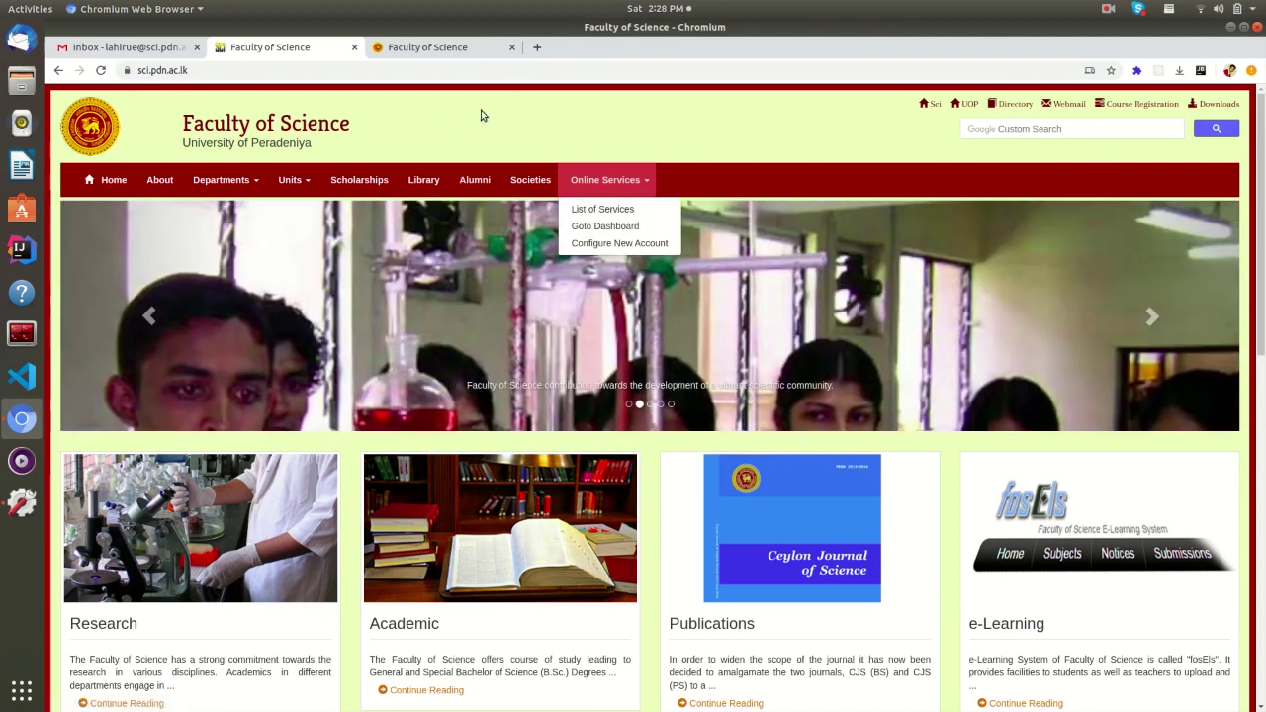
left_click(594, 210)
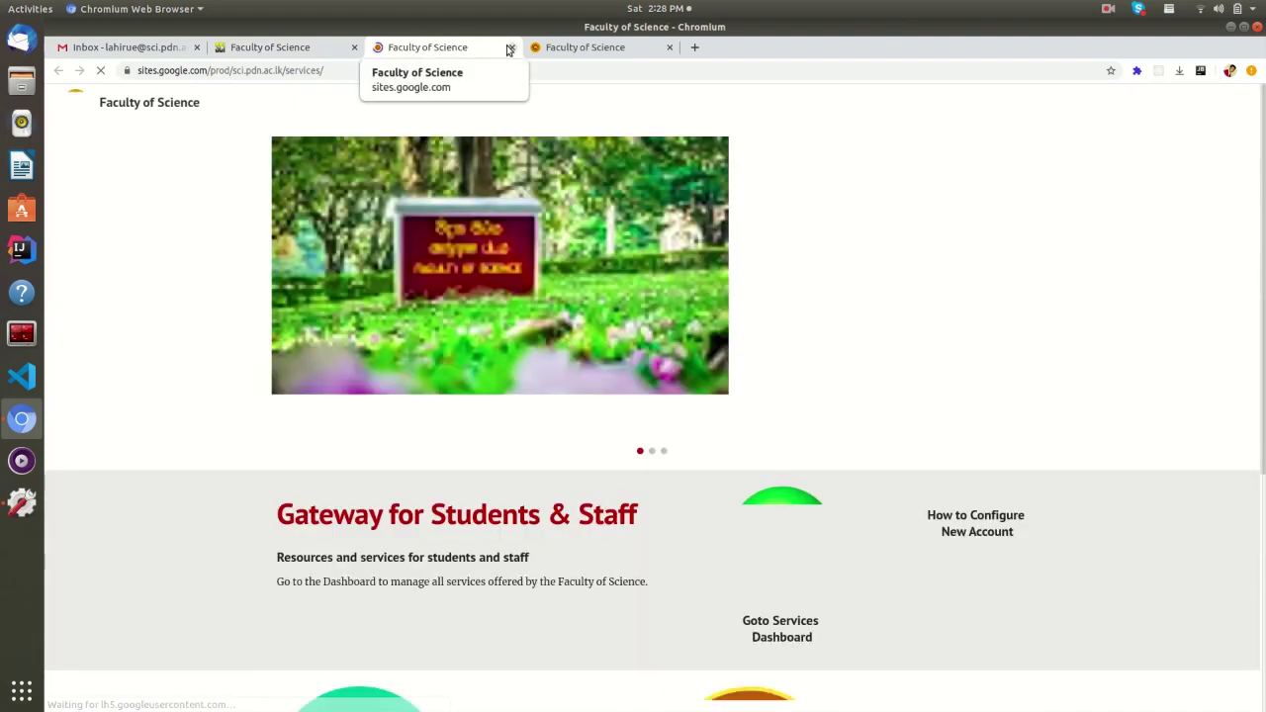
- Close the duplicate tab and switch to the sites.google.com/sci.pdn.ac.lk/services page
left_click(509, 49)
left_click(452, 46)
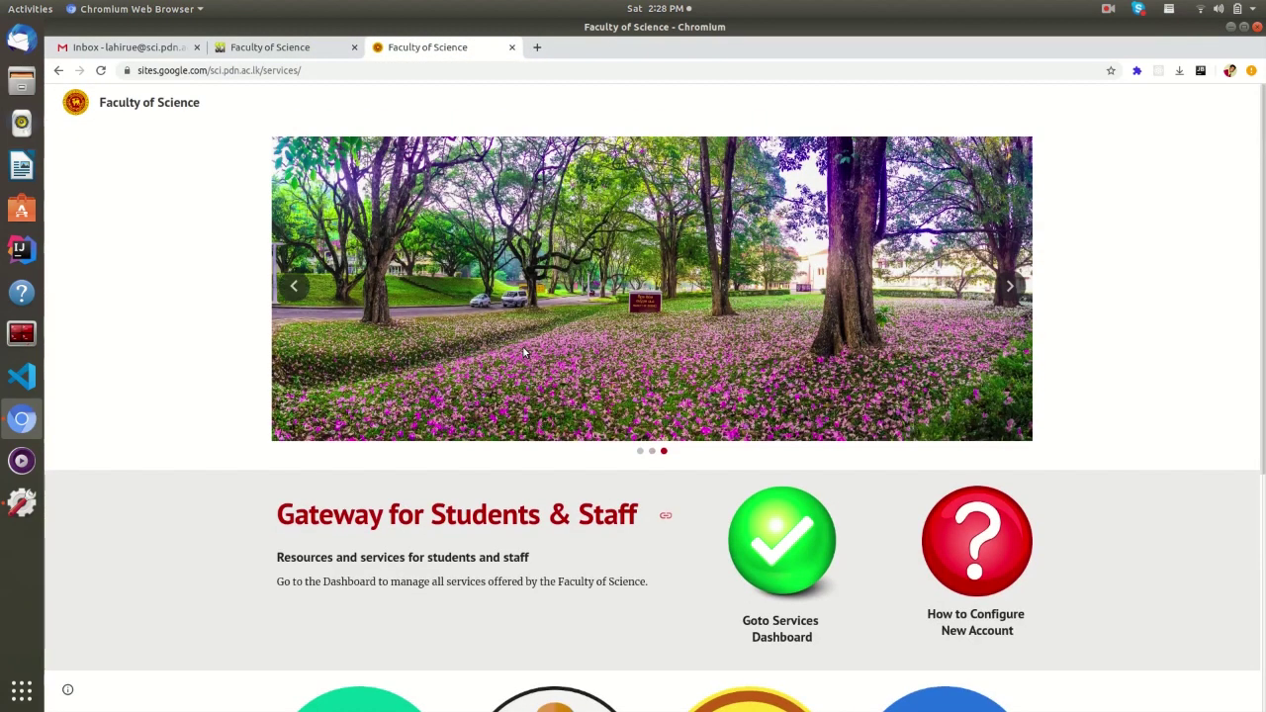
left_click(496, 73)
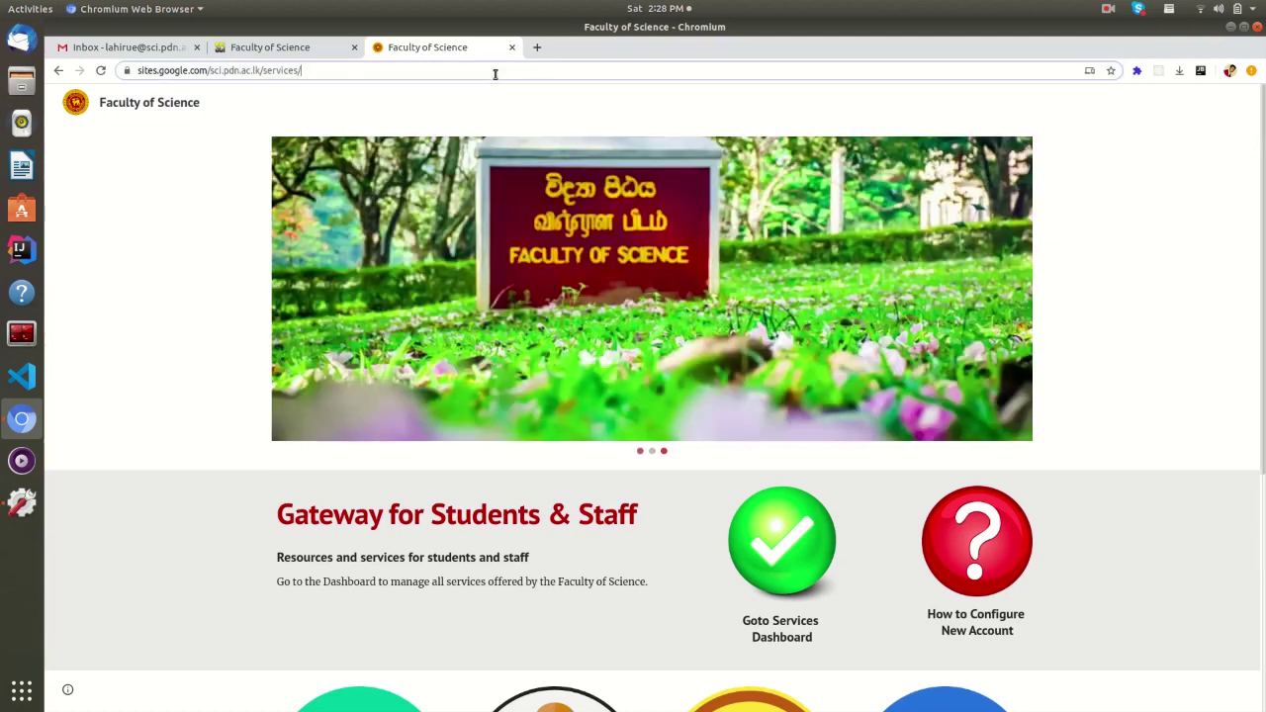
left_click_drag(353, 68, 102, 70)
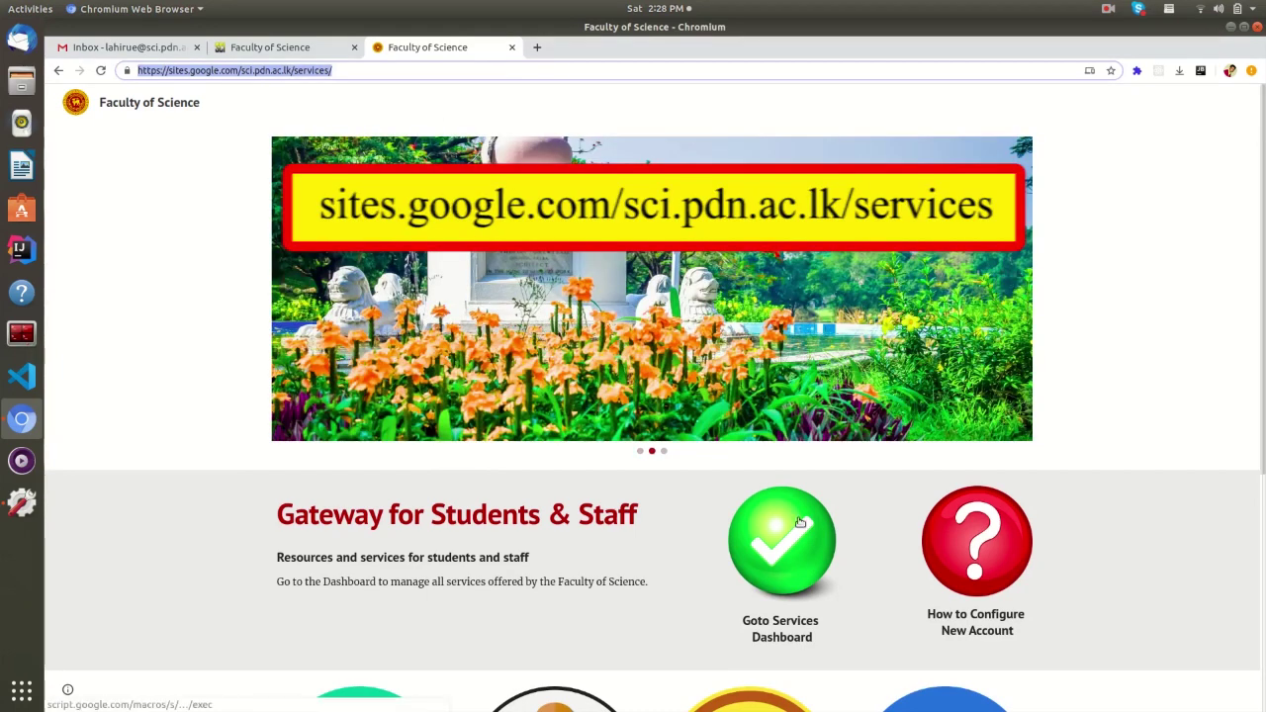
- Go to the Services Dashboard and open the Request Account form
left_click(800, 523)
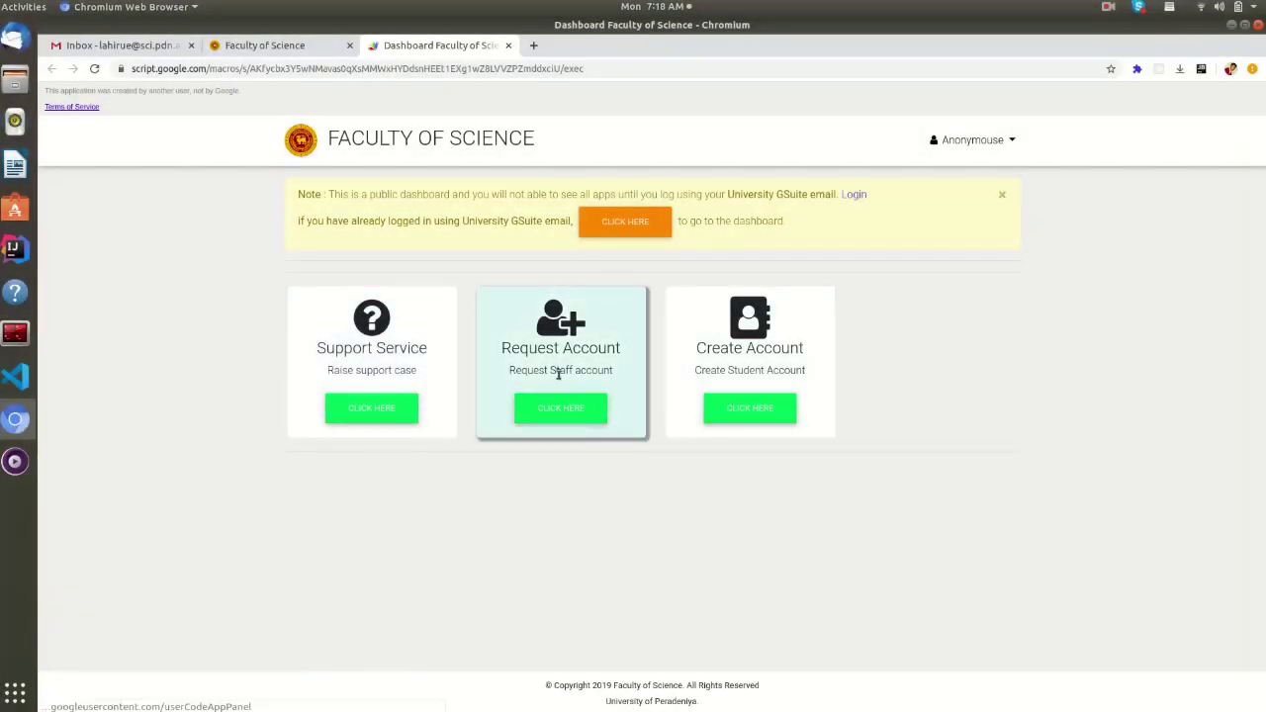
left_click(594, 417)
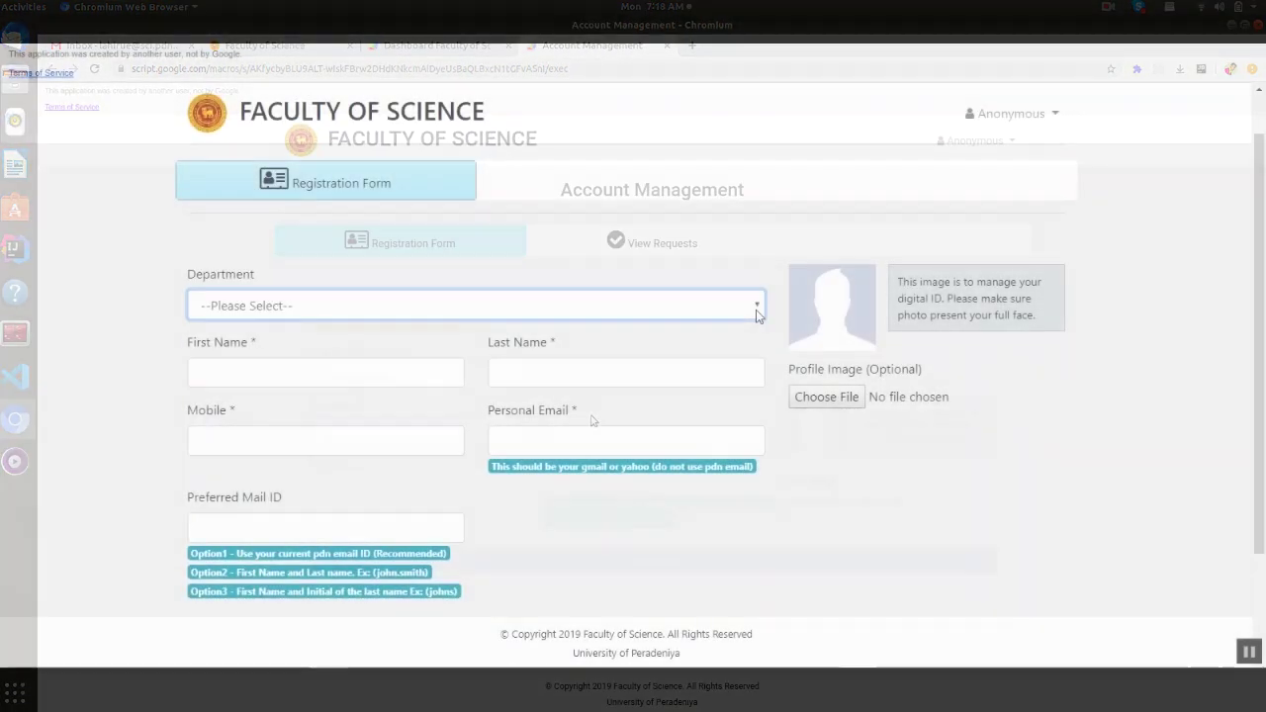
- Choose Department of Mathematics and enter the applicant's first and last name
left_click(755, 310)
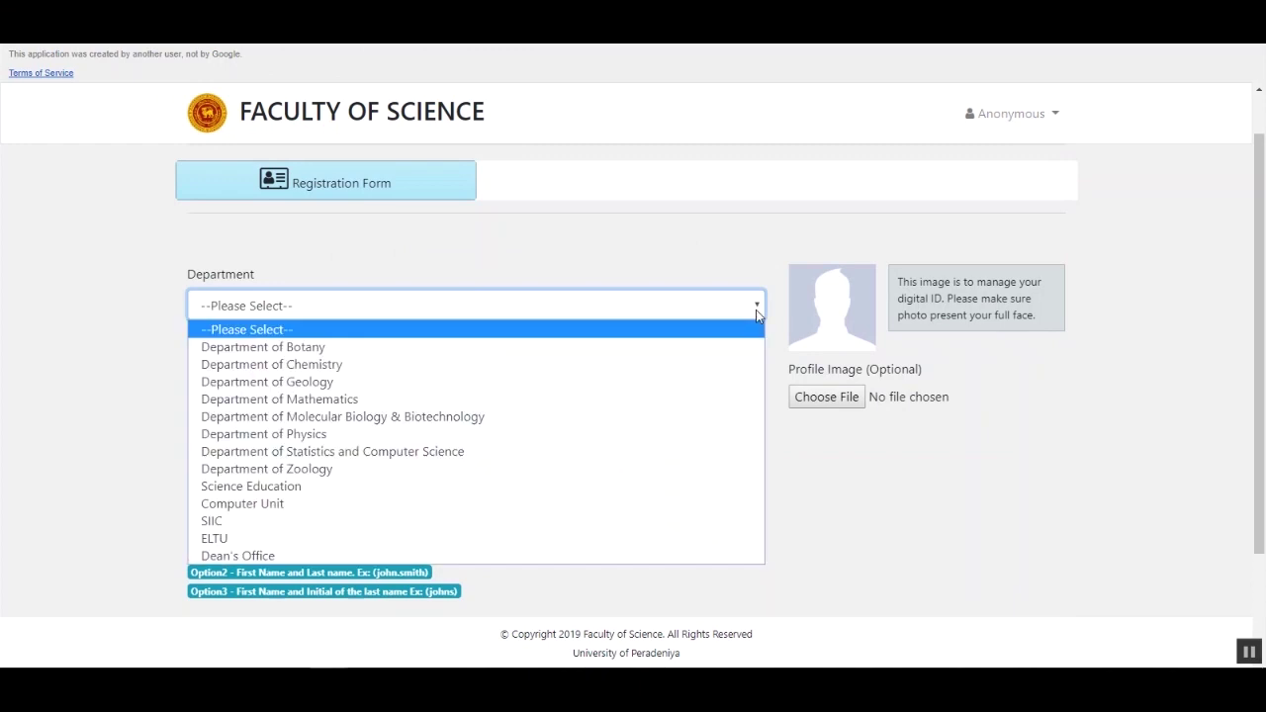
left_click(638, 400)
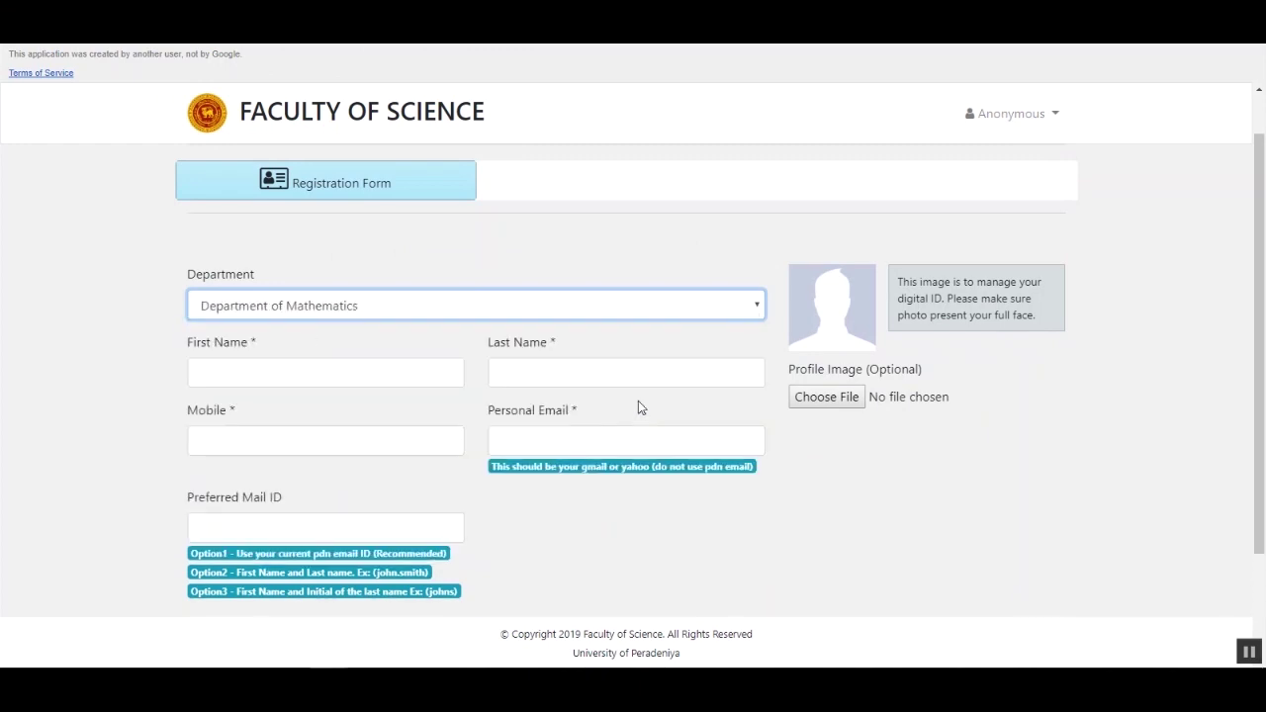
left_click(427, 380)
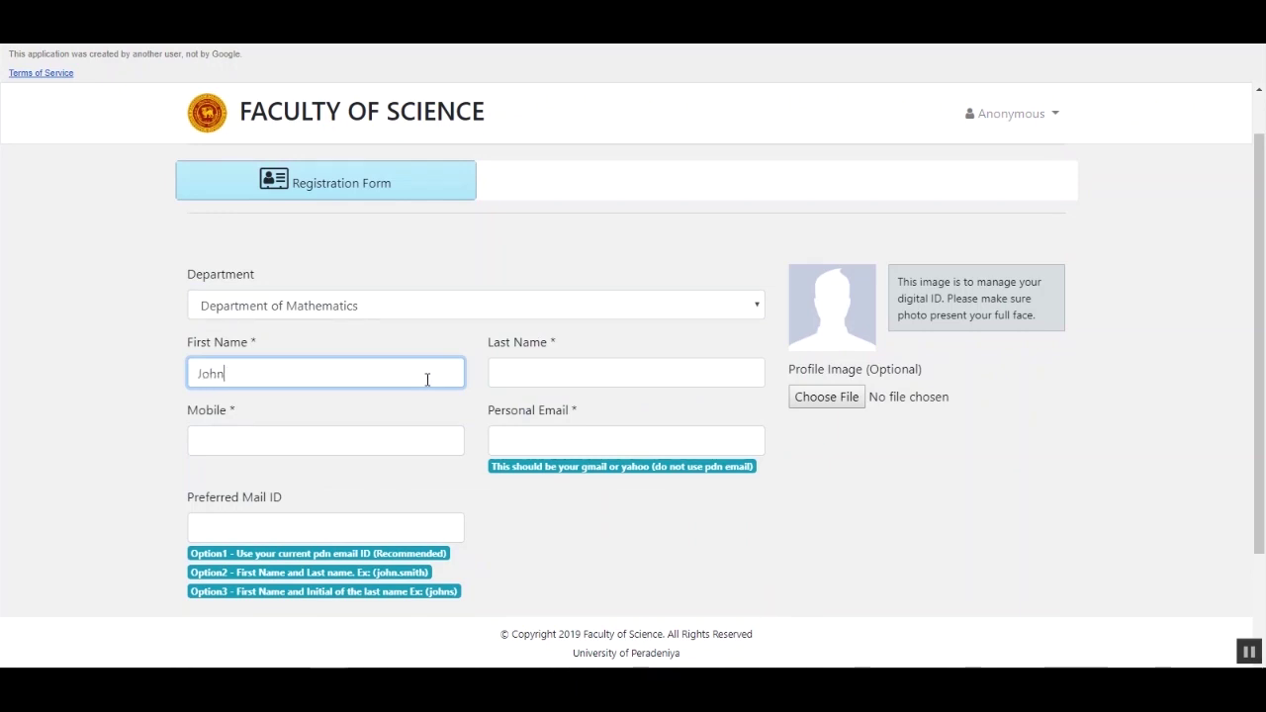
key("Tab")
type("Smit")
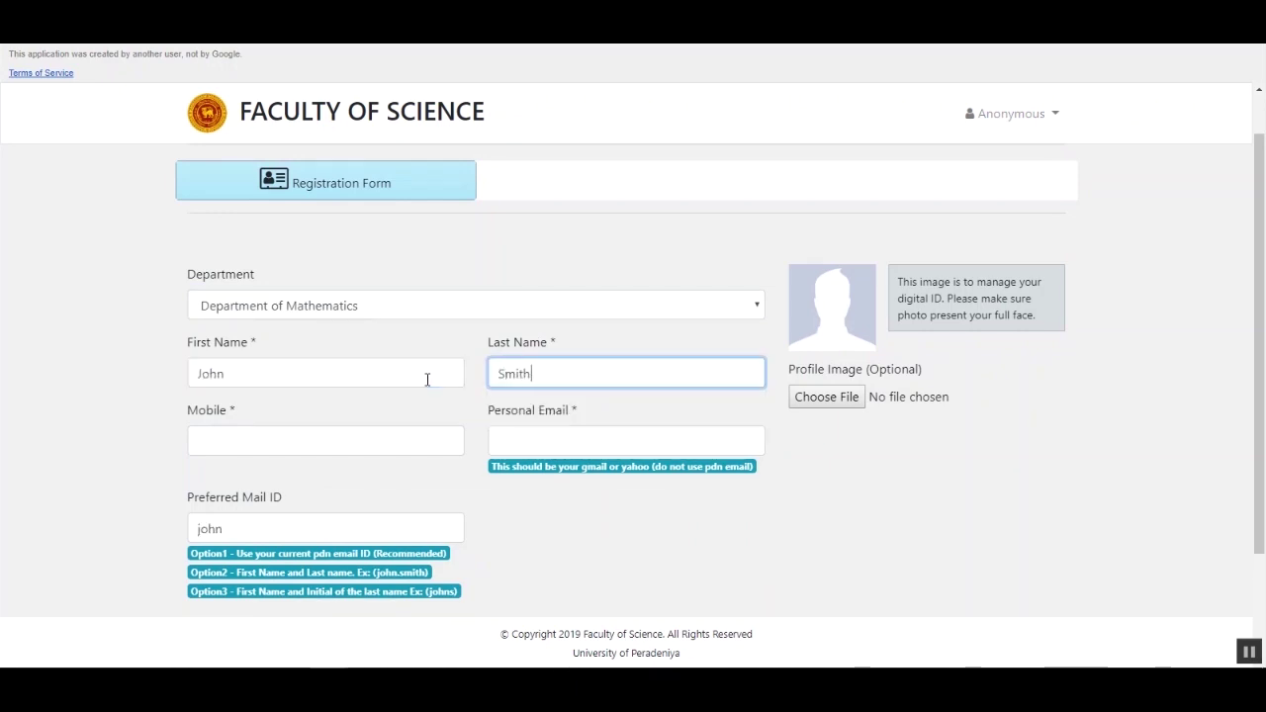
type("h")
- Enter the mobile number, paste the personal email, and fill in the preferred mail ID
key("Tab")
type("07122")
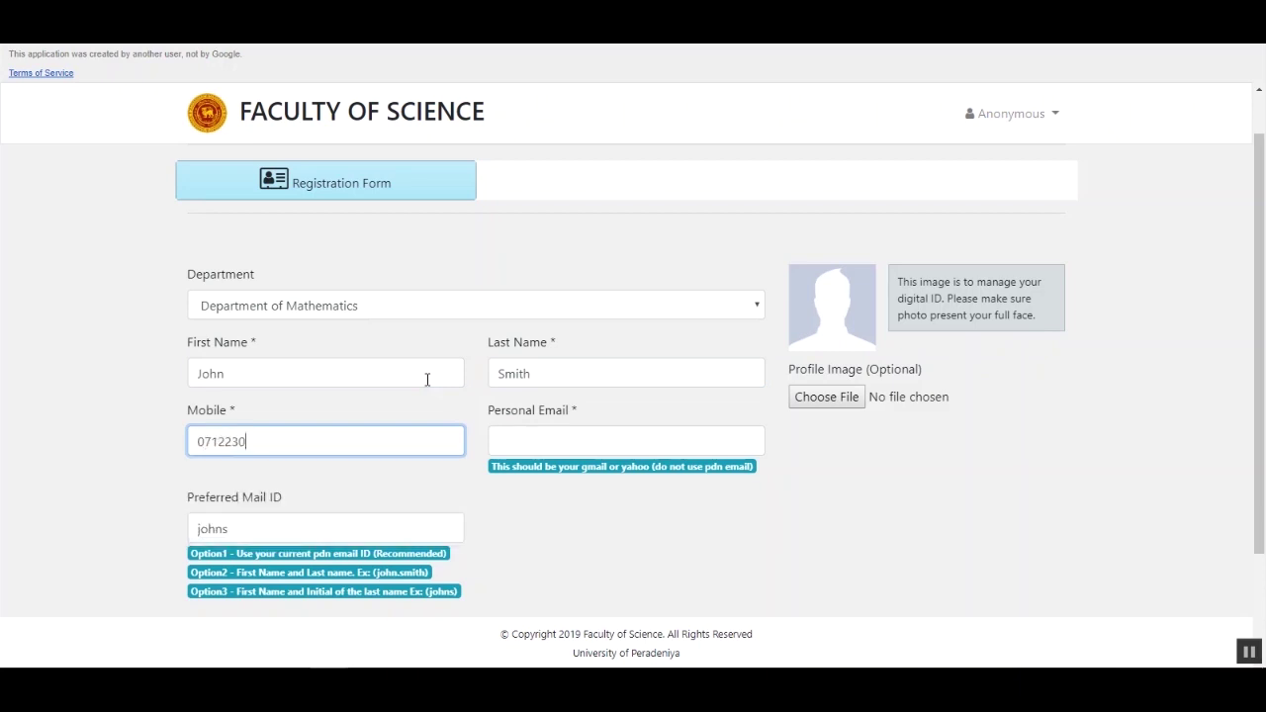
key("Tab")
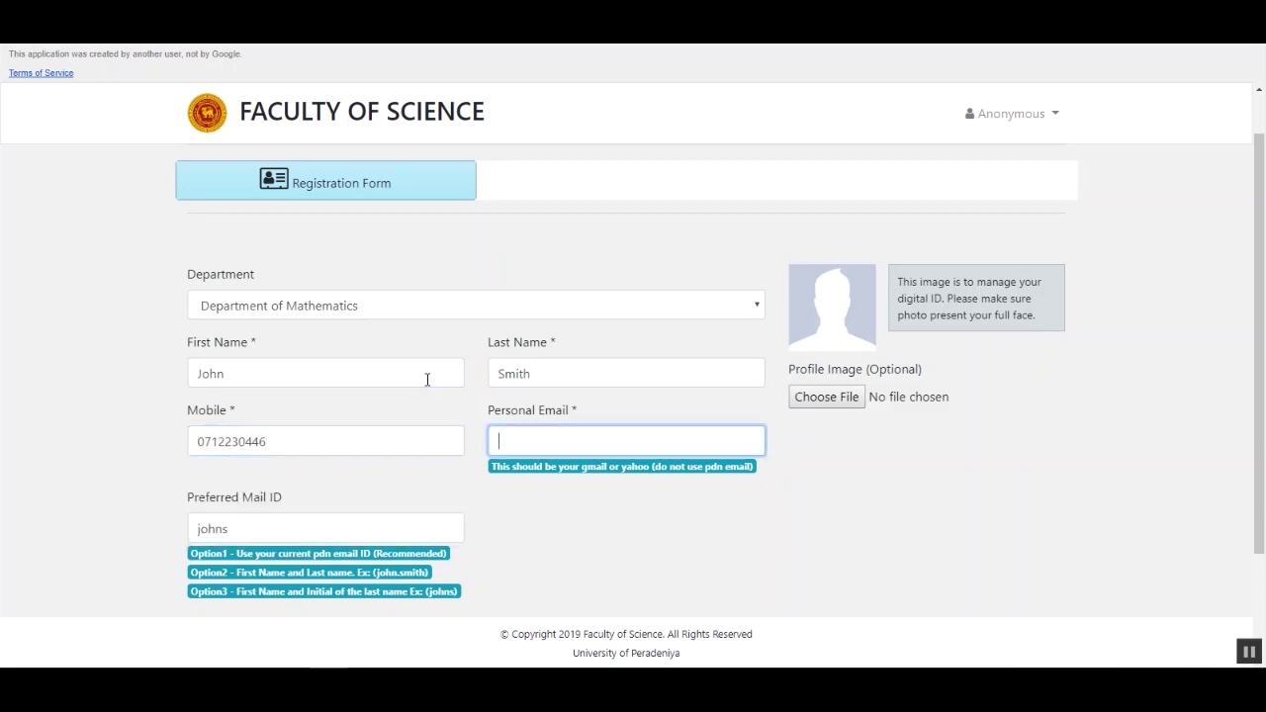
key("ctrl+v")
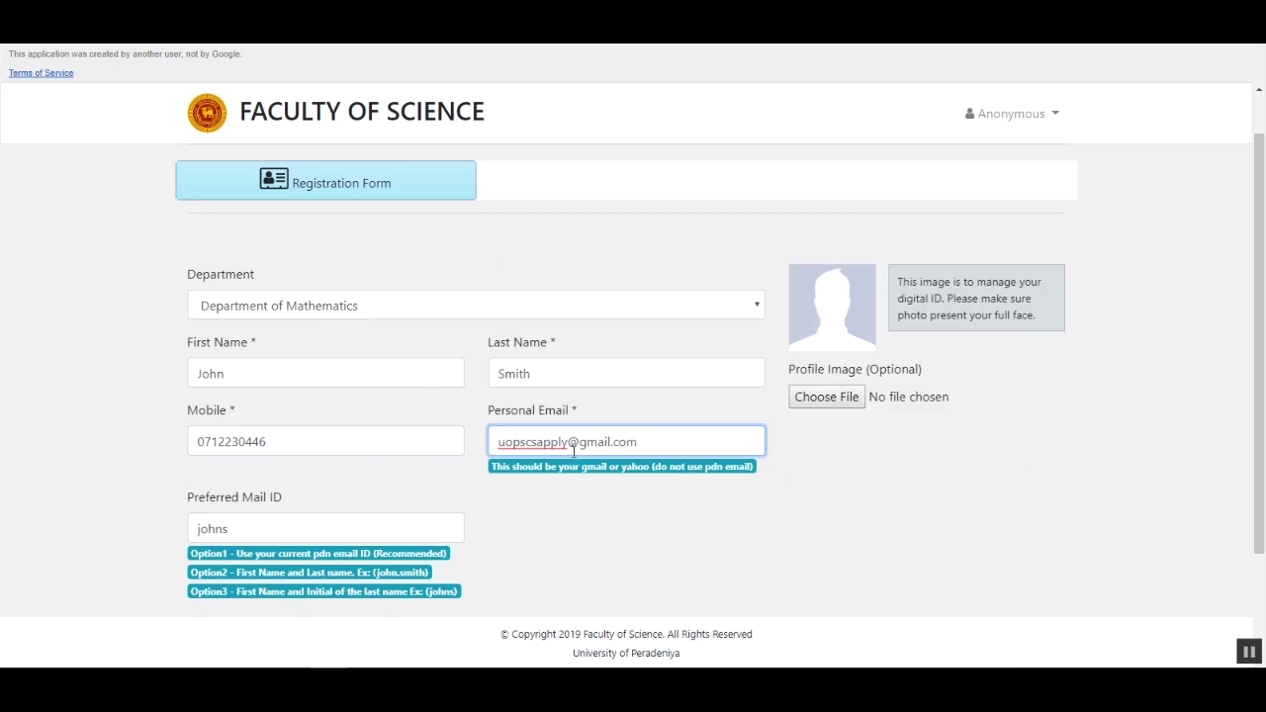
left_click(313, 537)
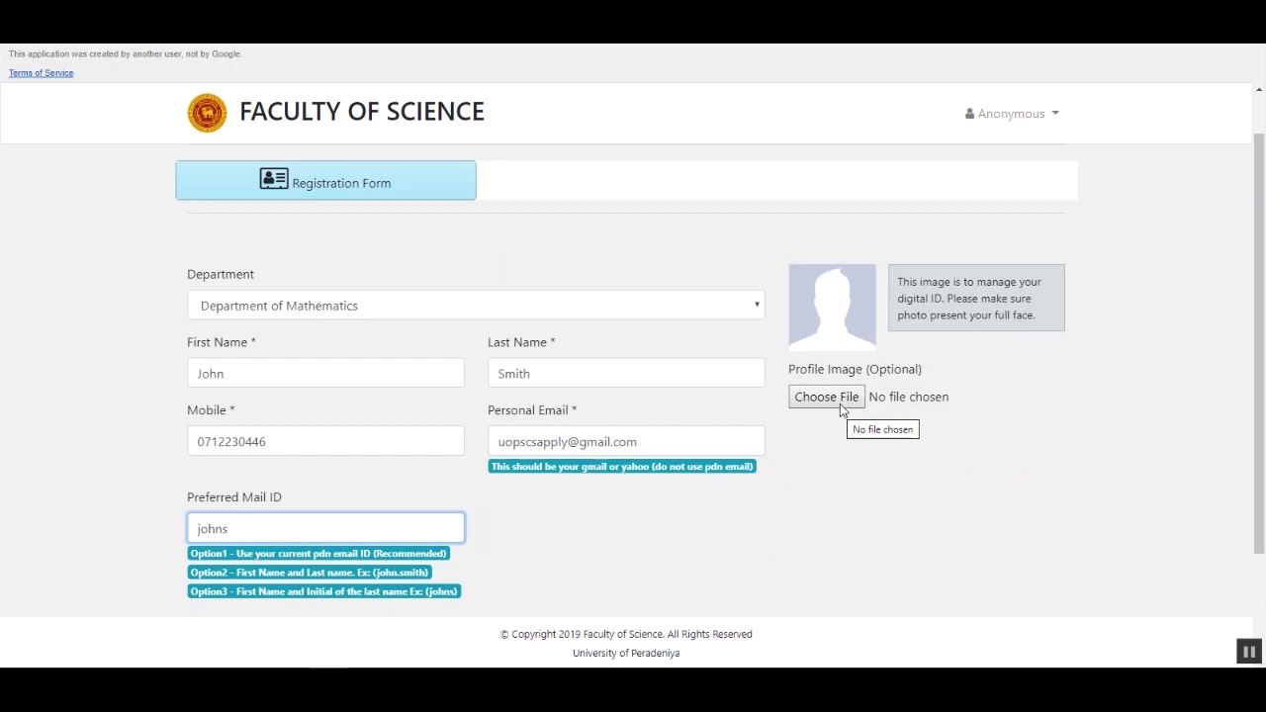
scroll(832, 451, "down", 2)
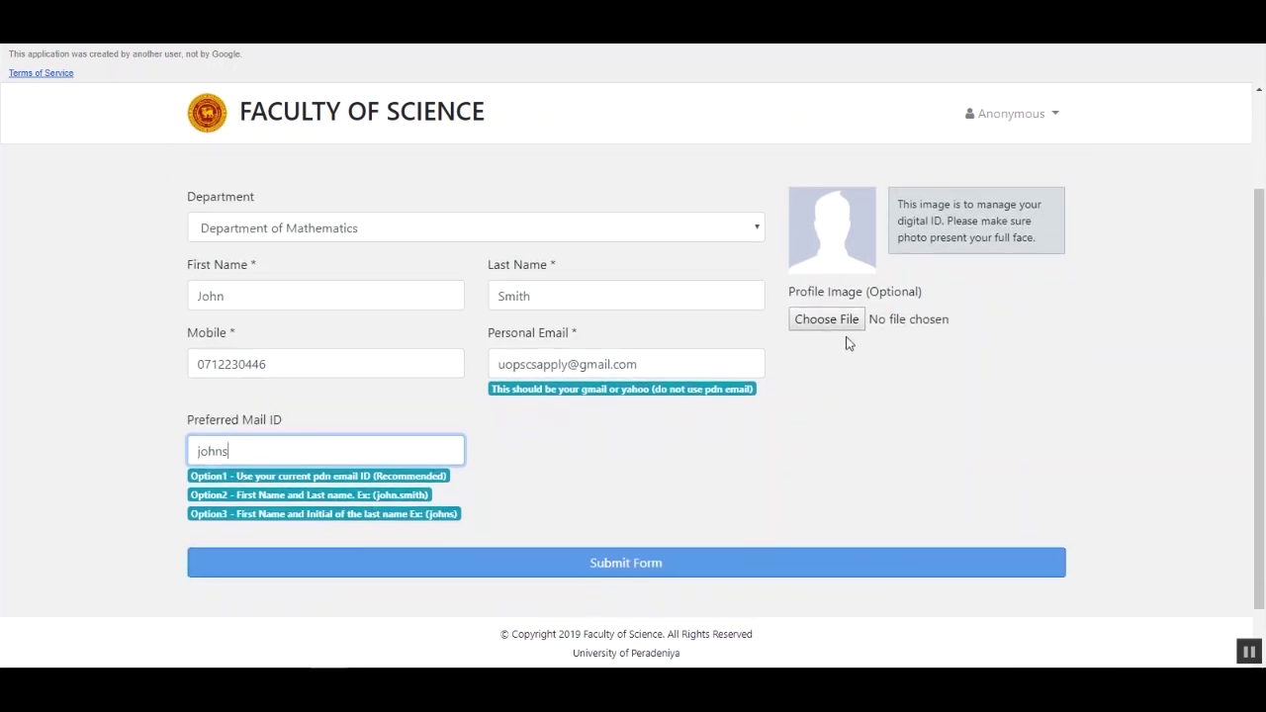
- Submit the registration form and check for the Success message
key("Return")
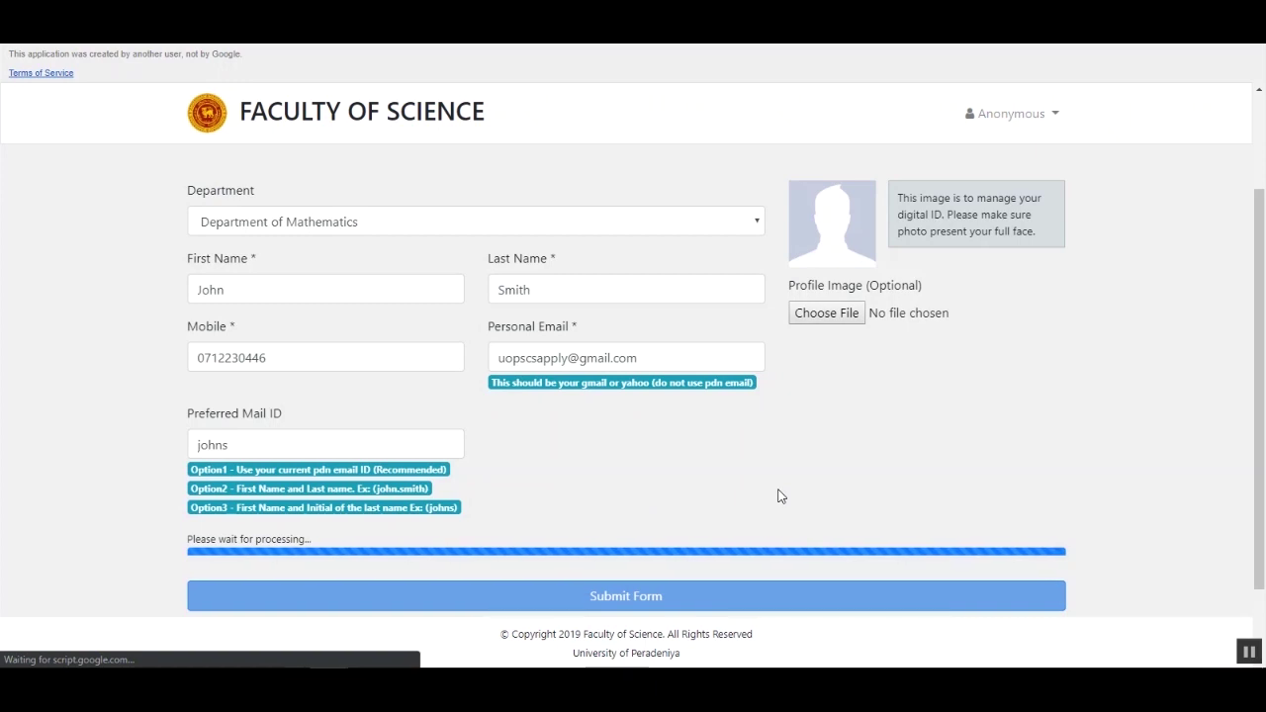
scroll(777, 496, "down", 1)
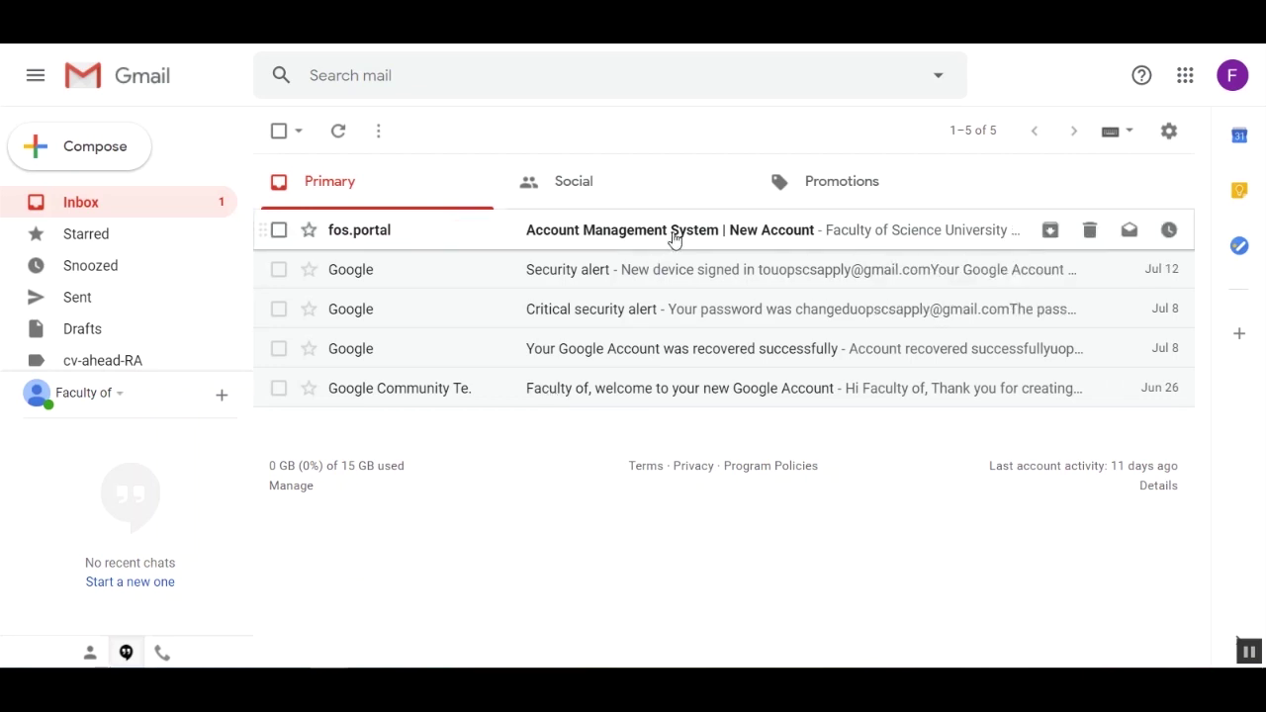
- Open the 'Account Management System | New Account' email and copy its temporary password
left_click(674, 238)
scroll(980, 477, "down", 1)
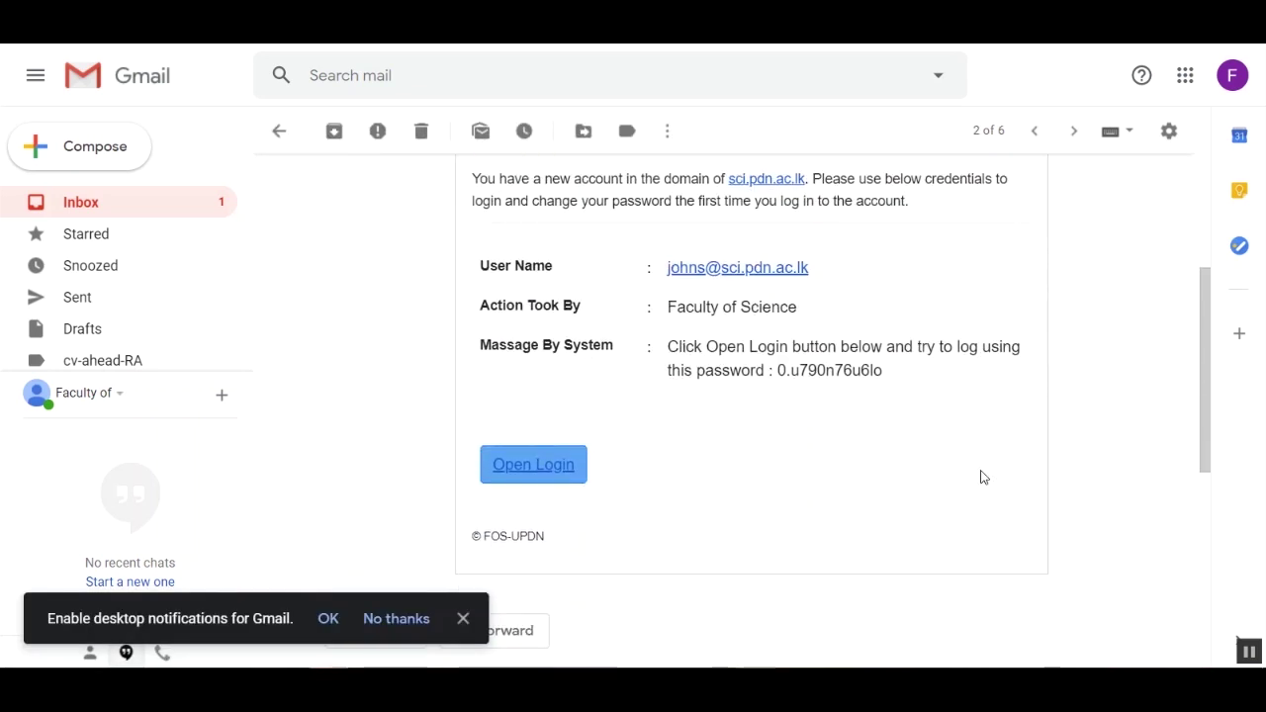
scroll(981, 477, "up", 1)
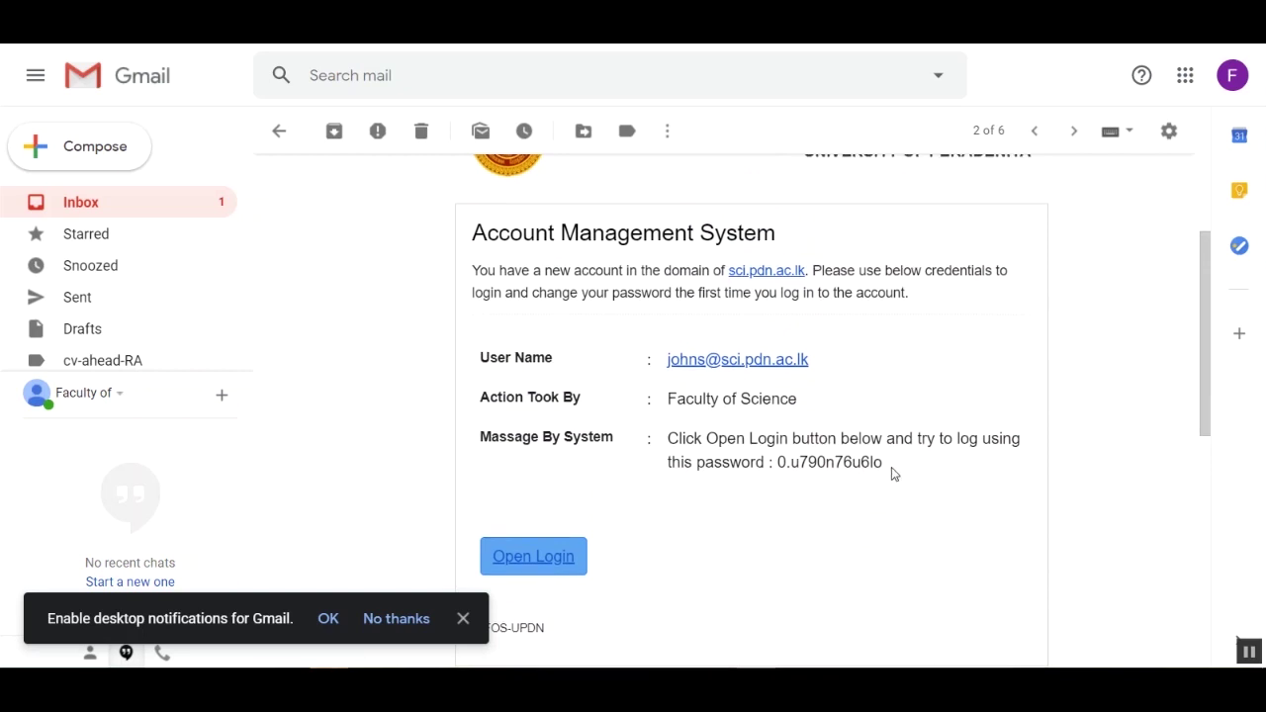
left_click_drag(890, 469, 780, 467)
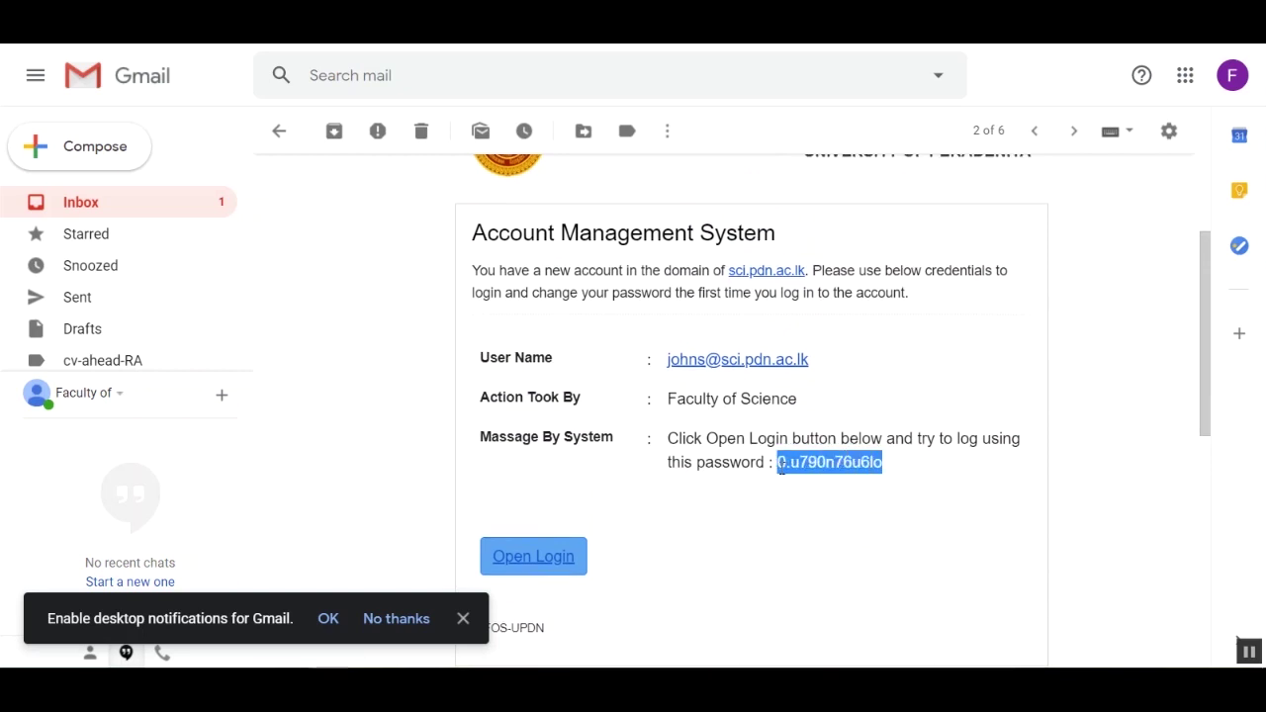
right_click(781, 467)
left_click(797, 481)
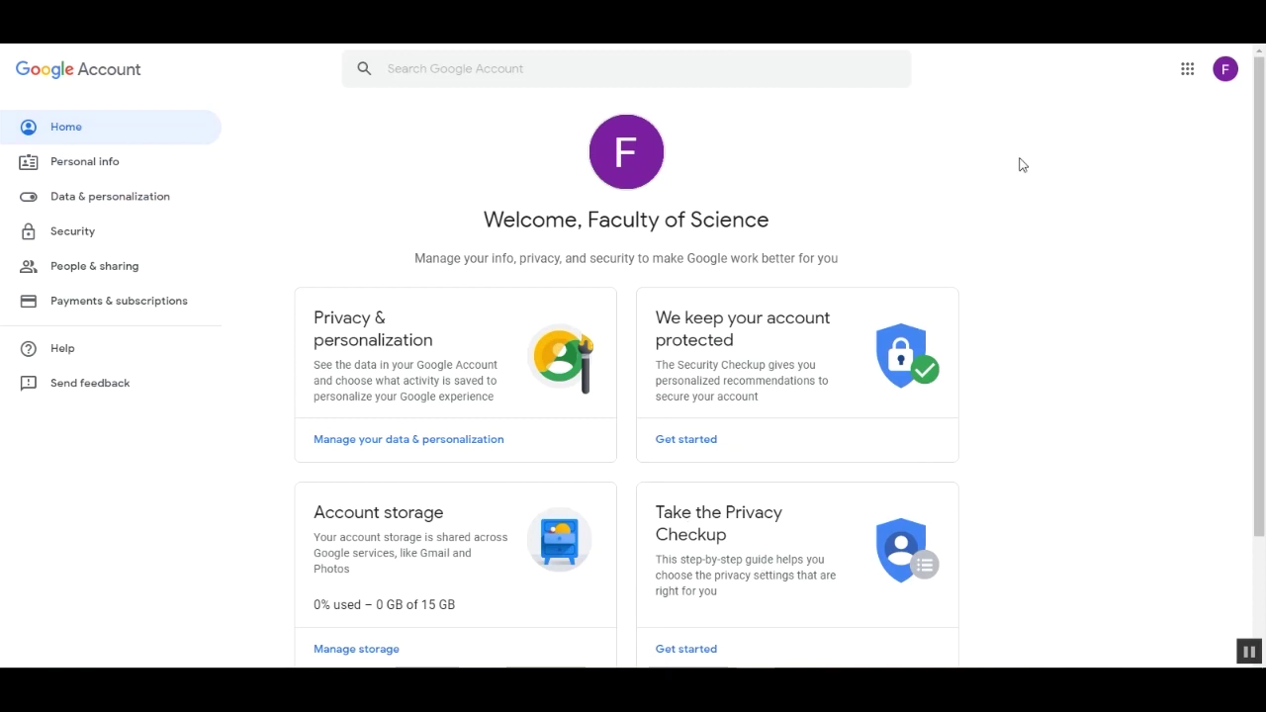
- Use the profile avatar menu to sign in with another account
scroll(1152, 298, "down", 2)
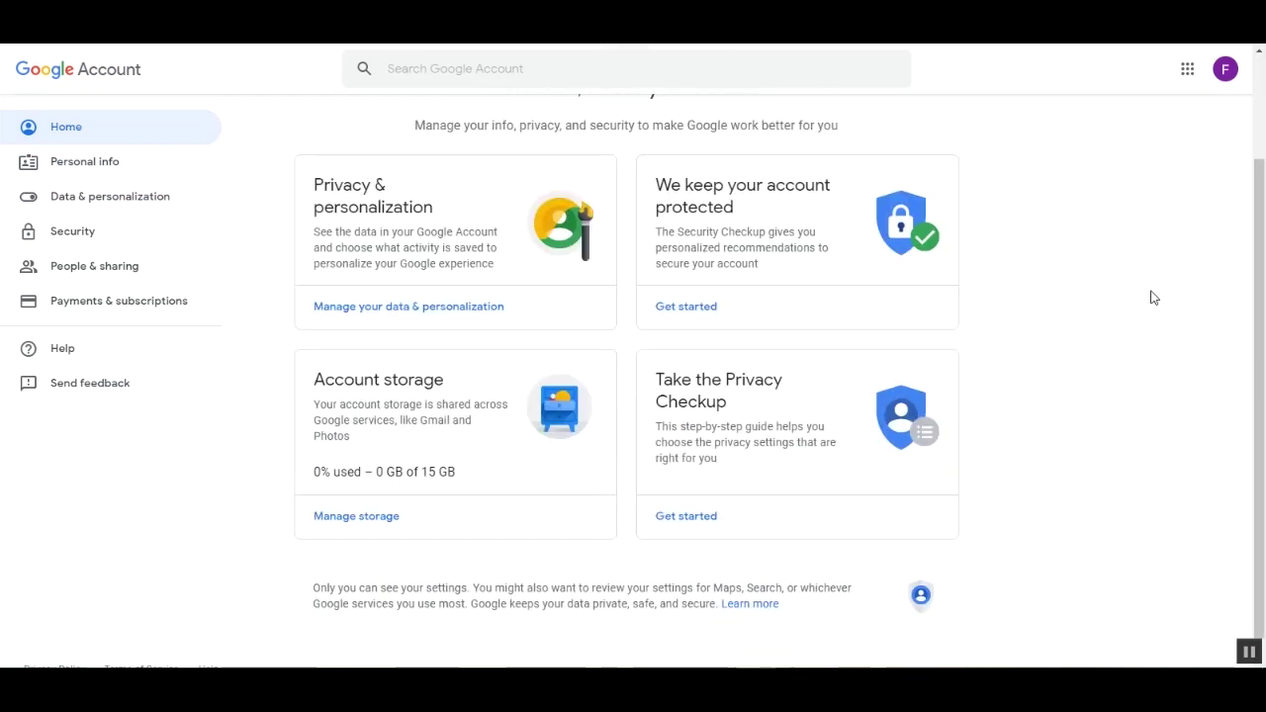
scroll(1151, 298, "up", 2)
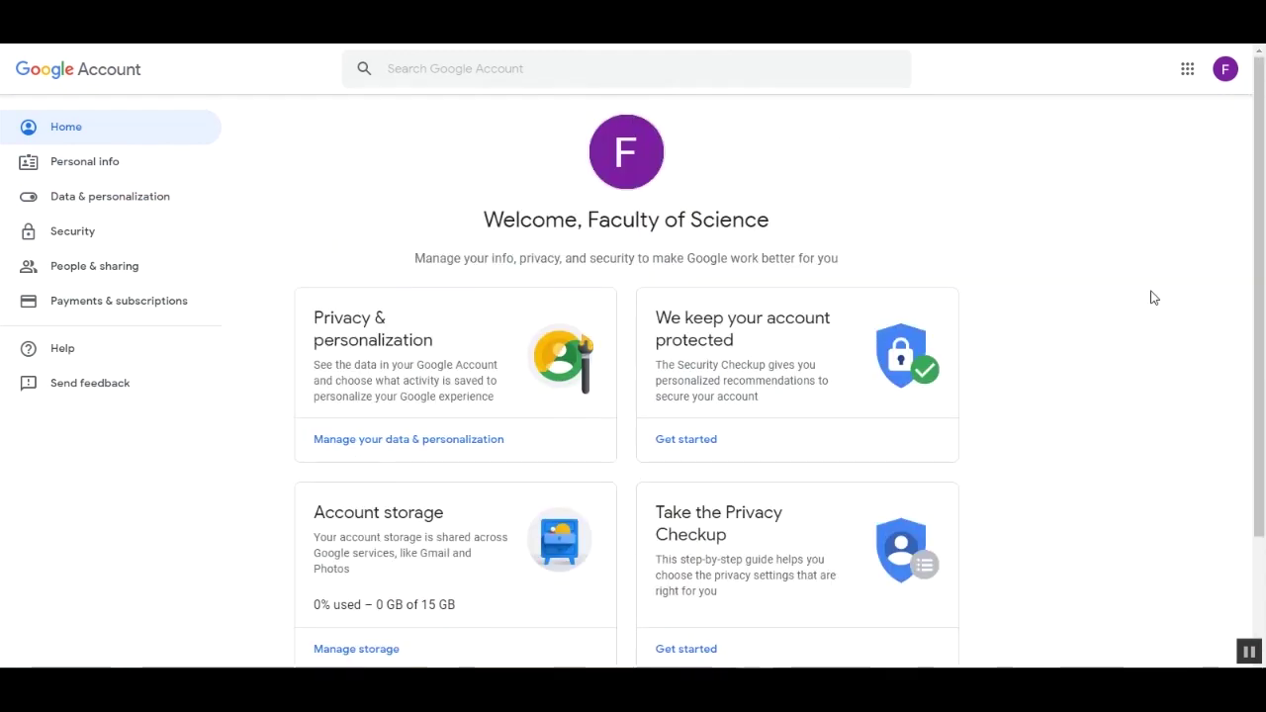
left_click(1227, 71)
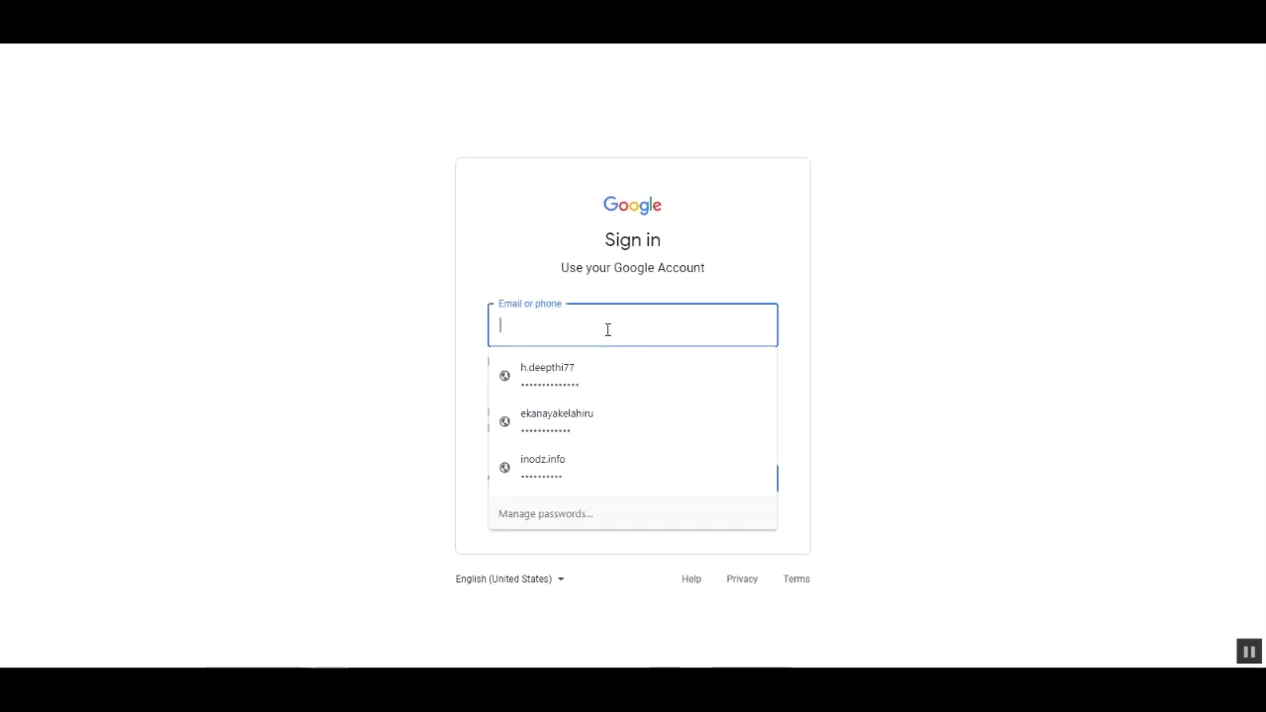
- Sign in with the new faculty account's email and the pasted temporary password
key("Escape")
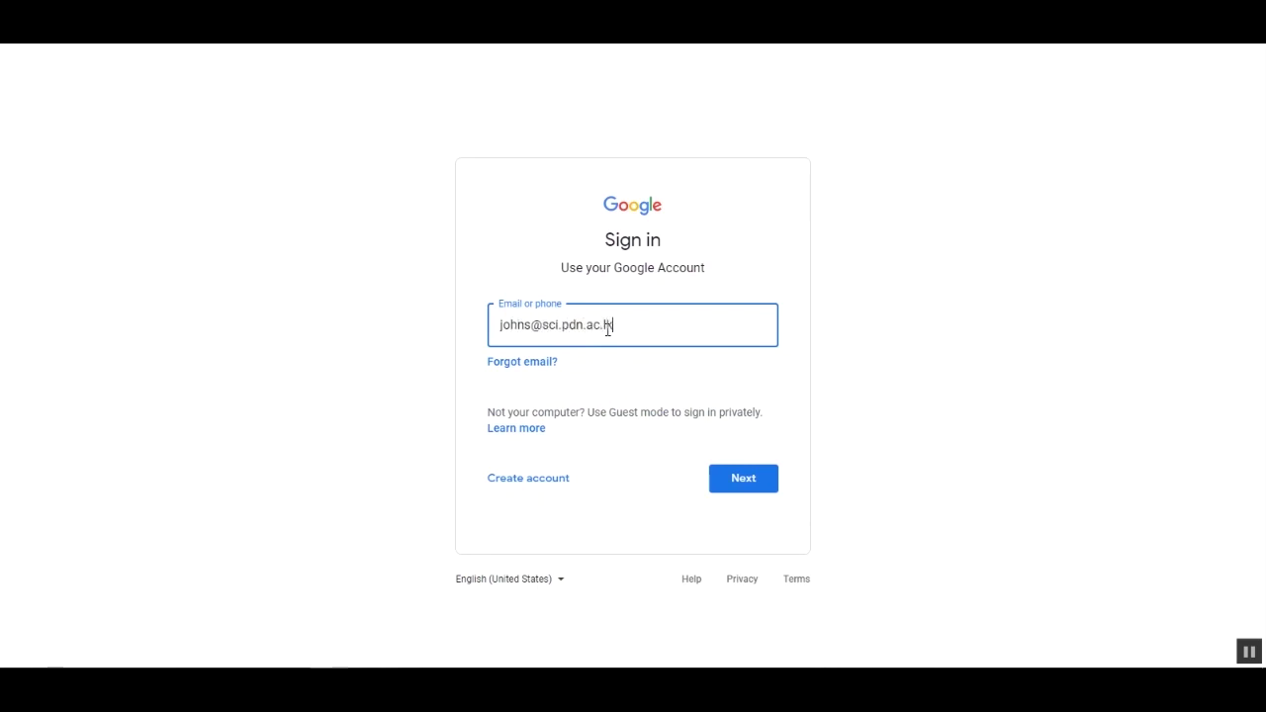
left_click(870, 272)
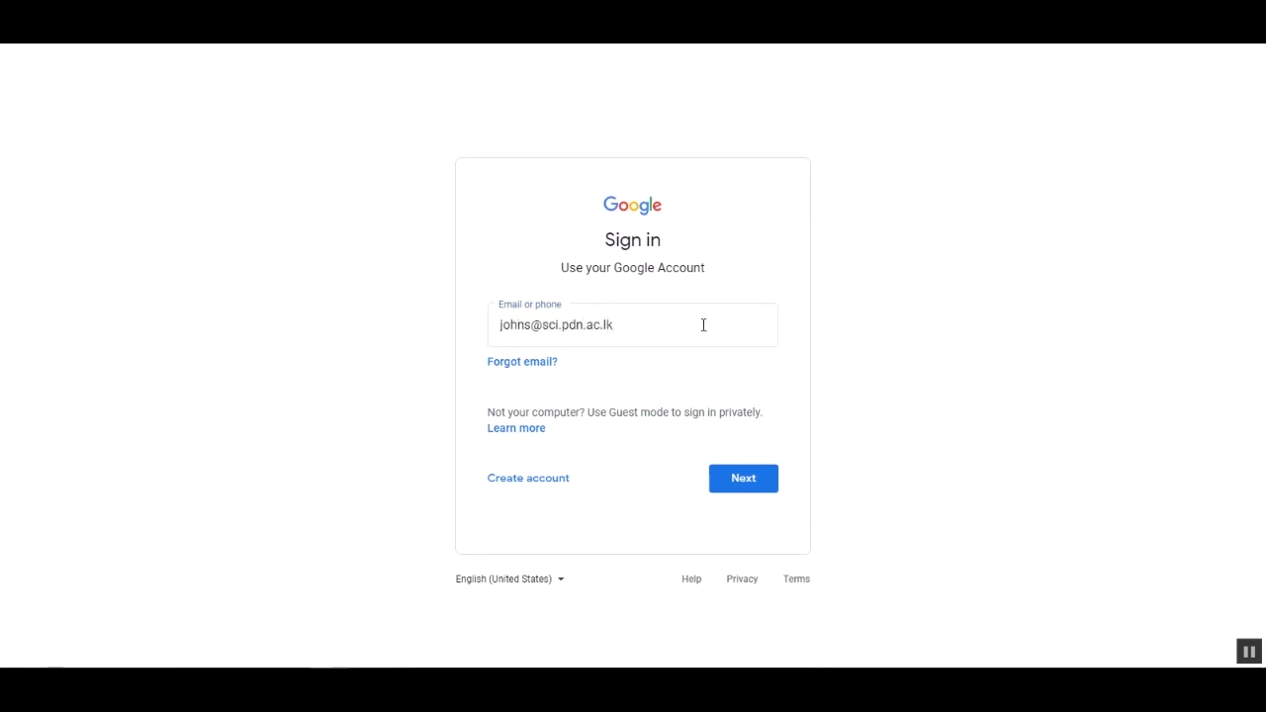
left_click_drag(531, 327, 623, 324)
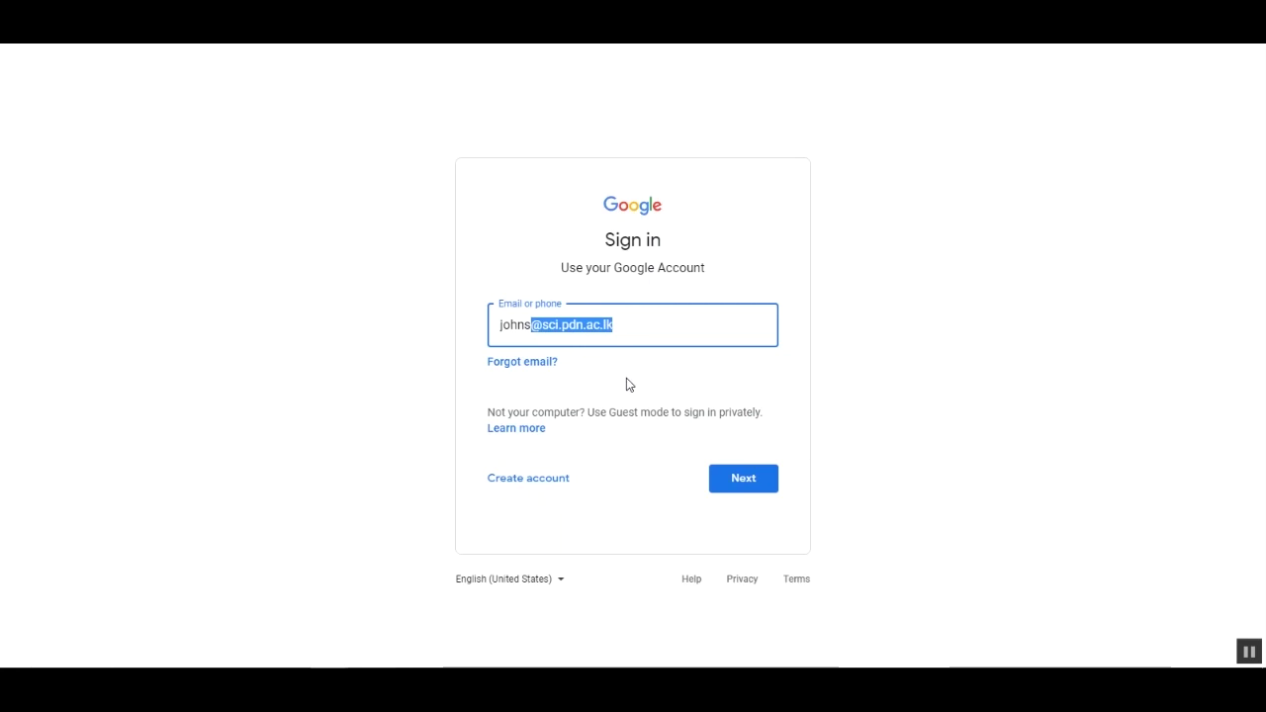
left_click(758, 486)
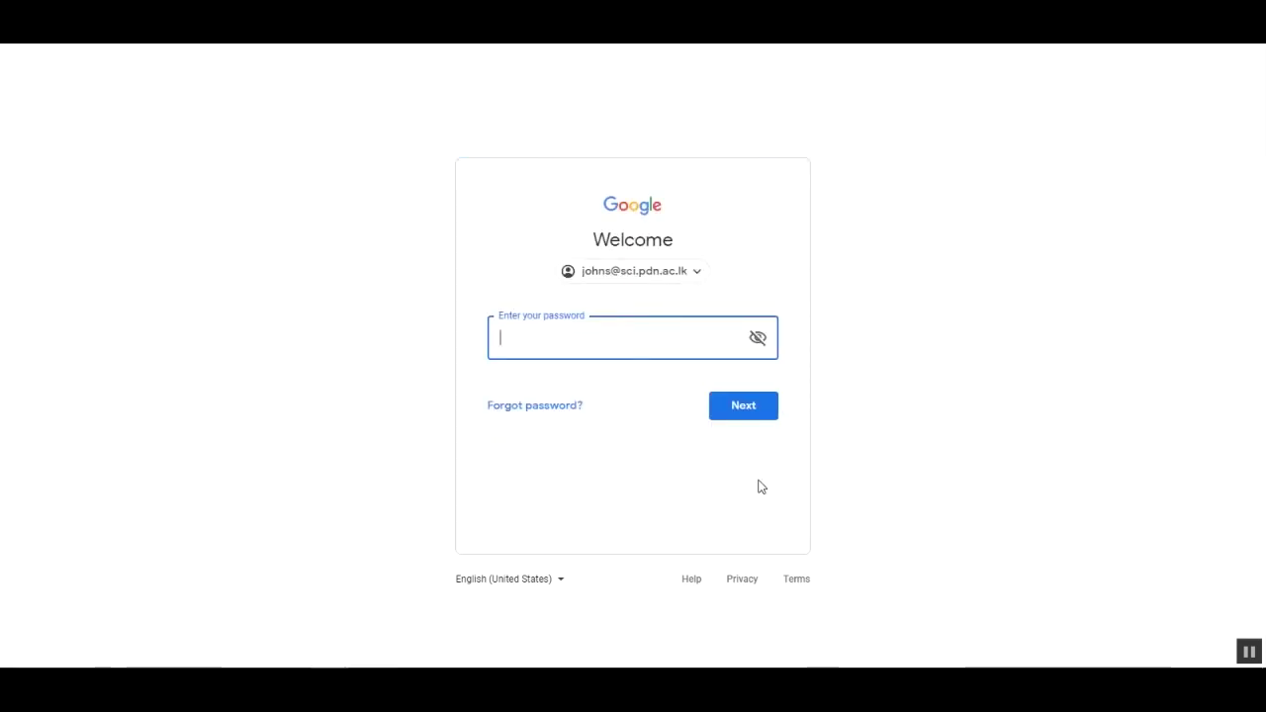
right_click(653, 354)
left_click(698, 501)
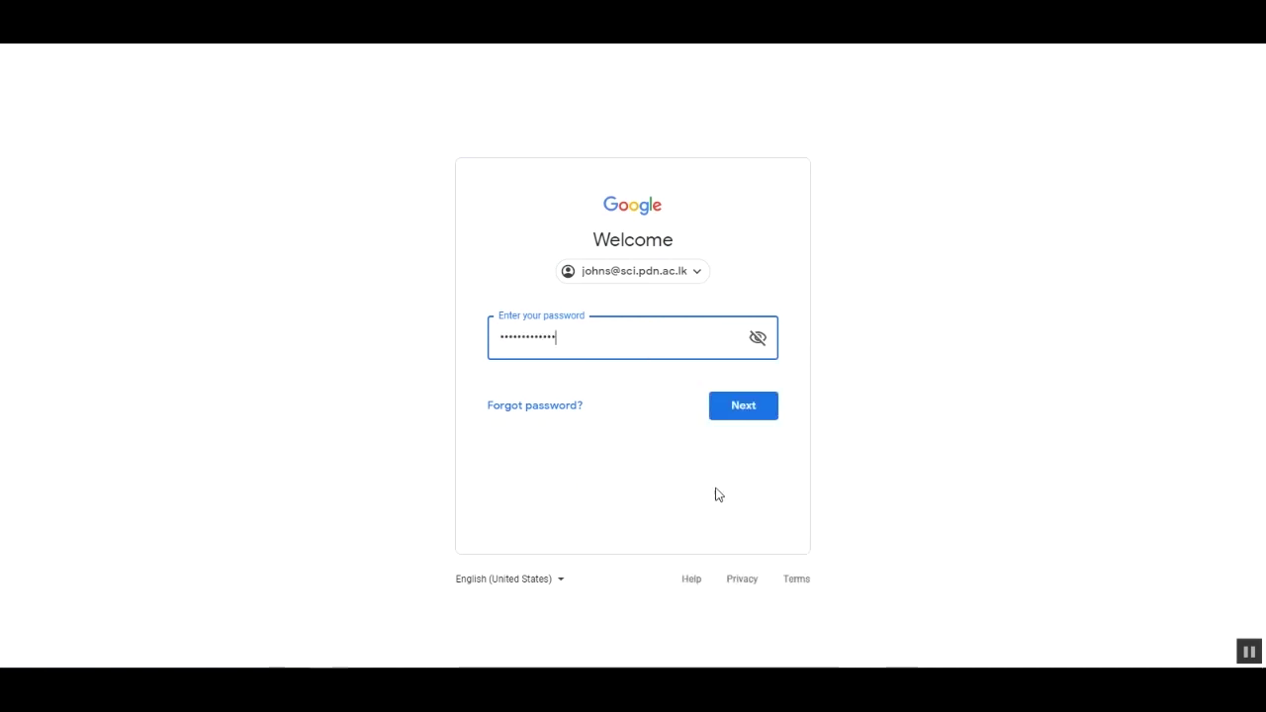
left_click(741, 416)
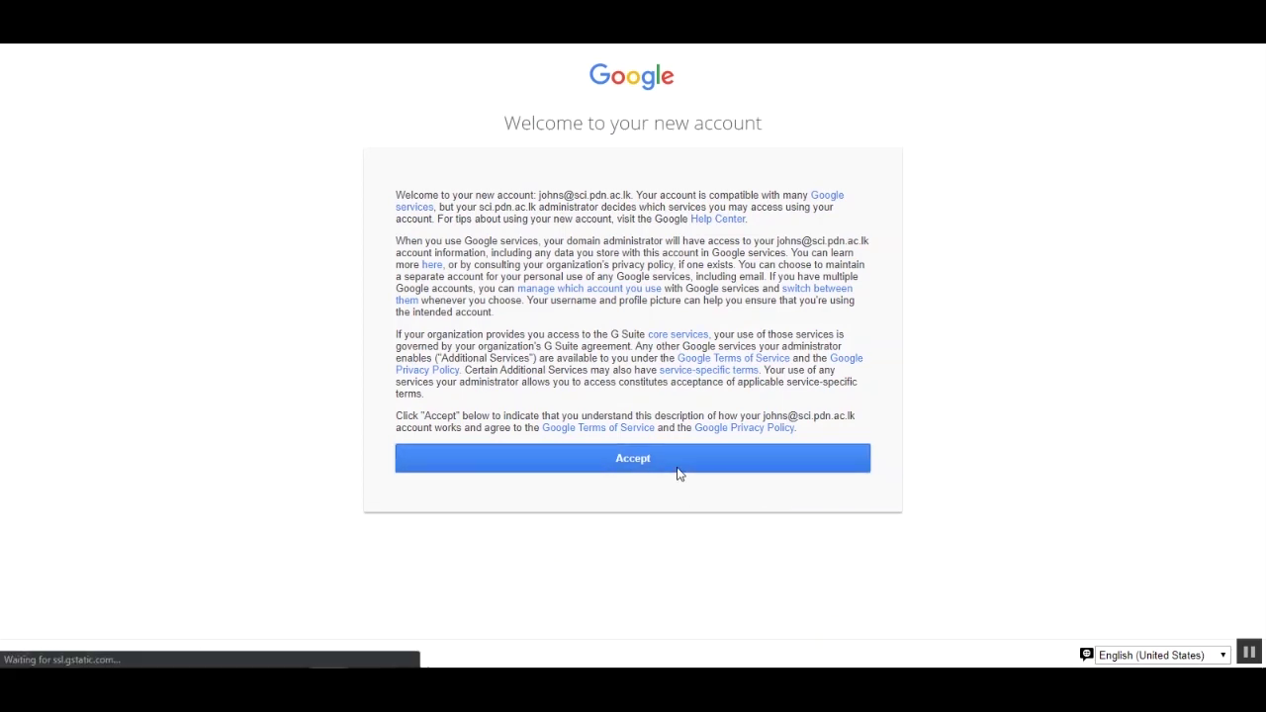
- Accept the new-account terms, then create and confirm a new password
left_click(677, 469)
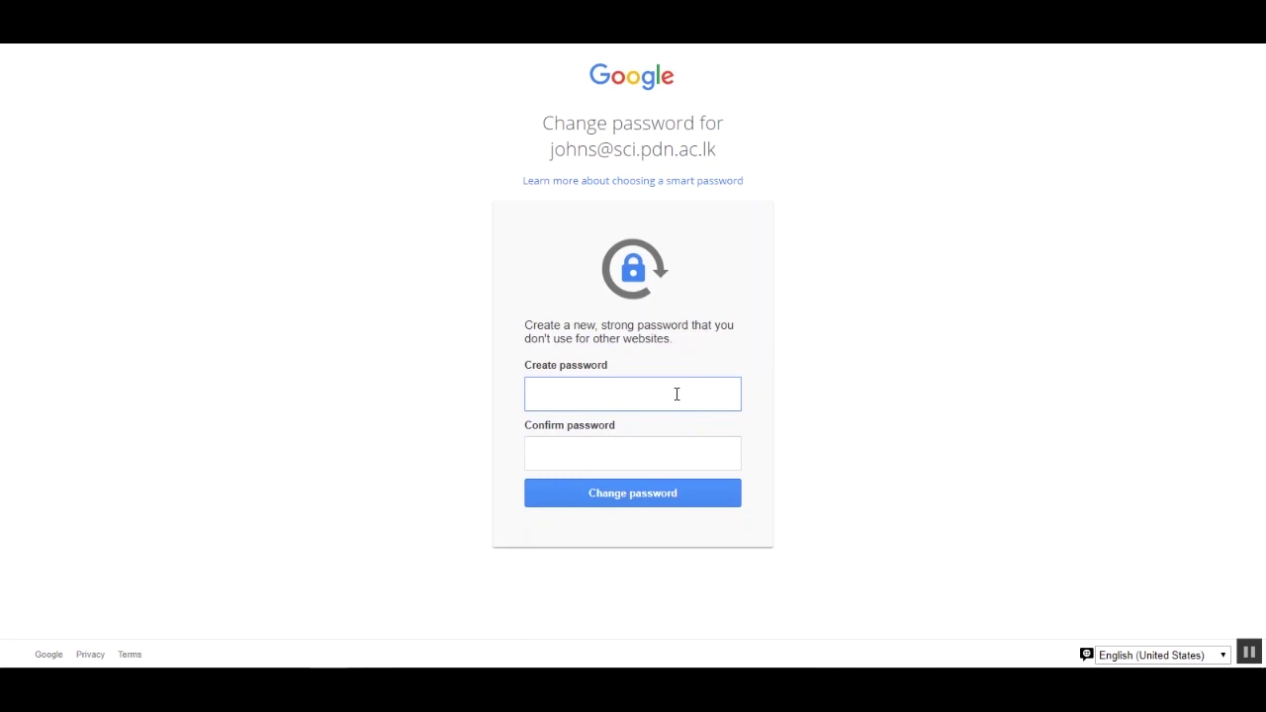
key("Tab")
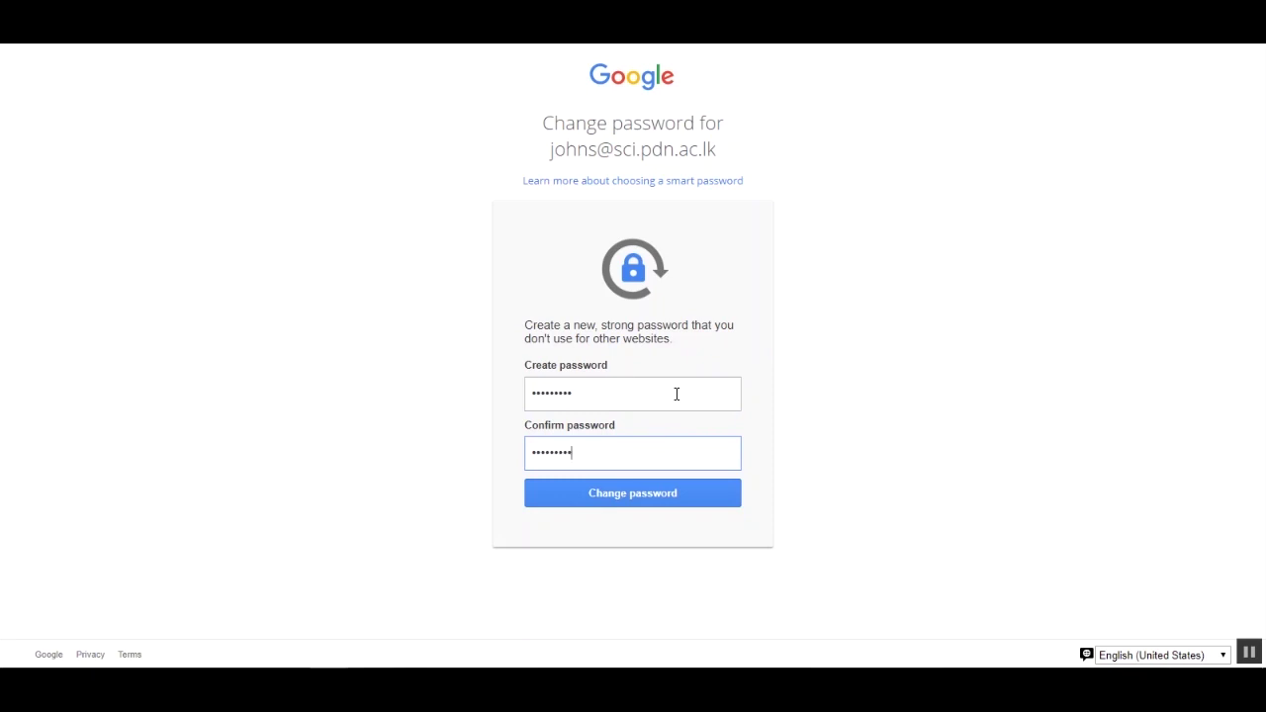
left_click(703, 492)
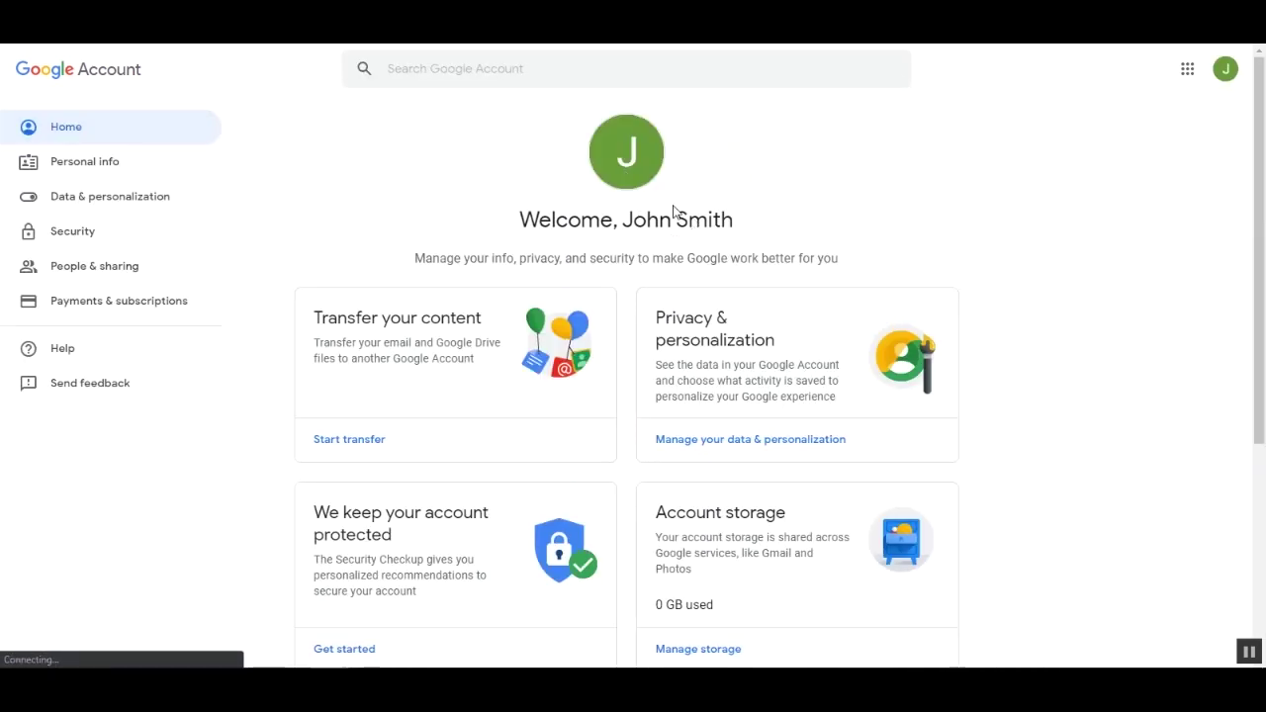
- Launch Gmail from the Google apps grid
left_click(1186, 71)
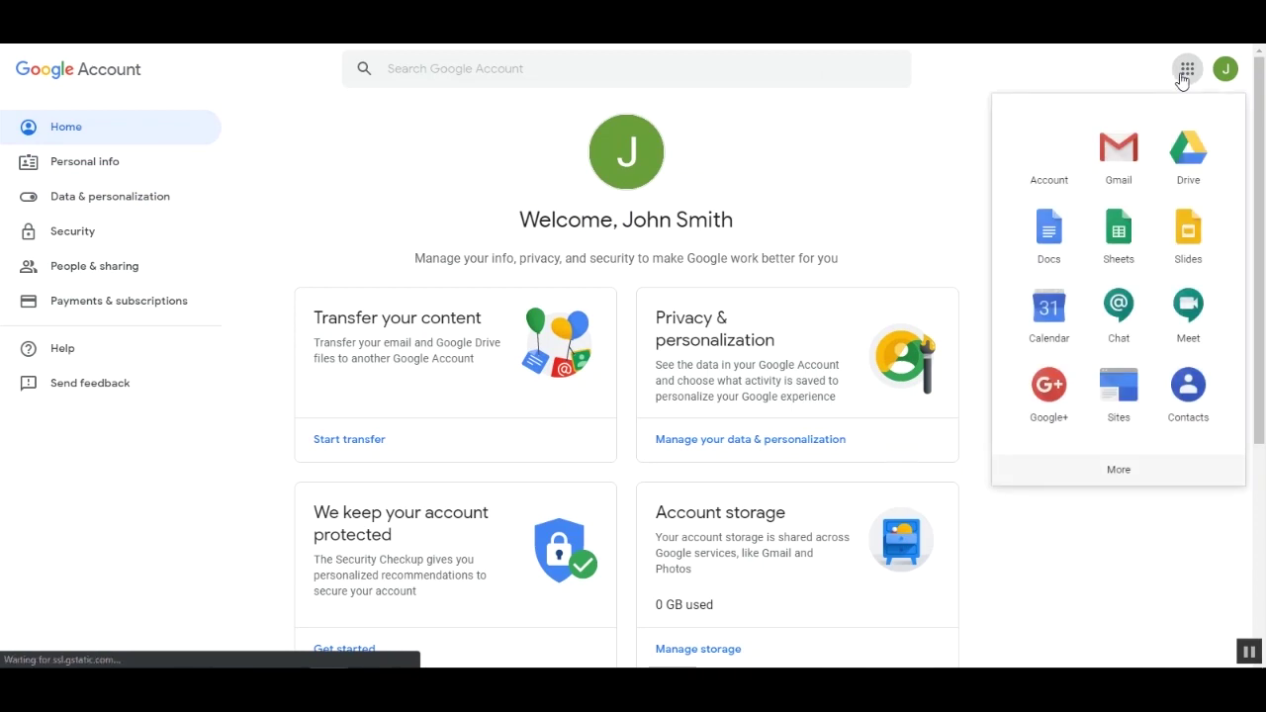
scroll(1151, 314, "down", 2)
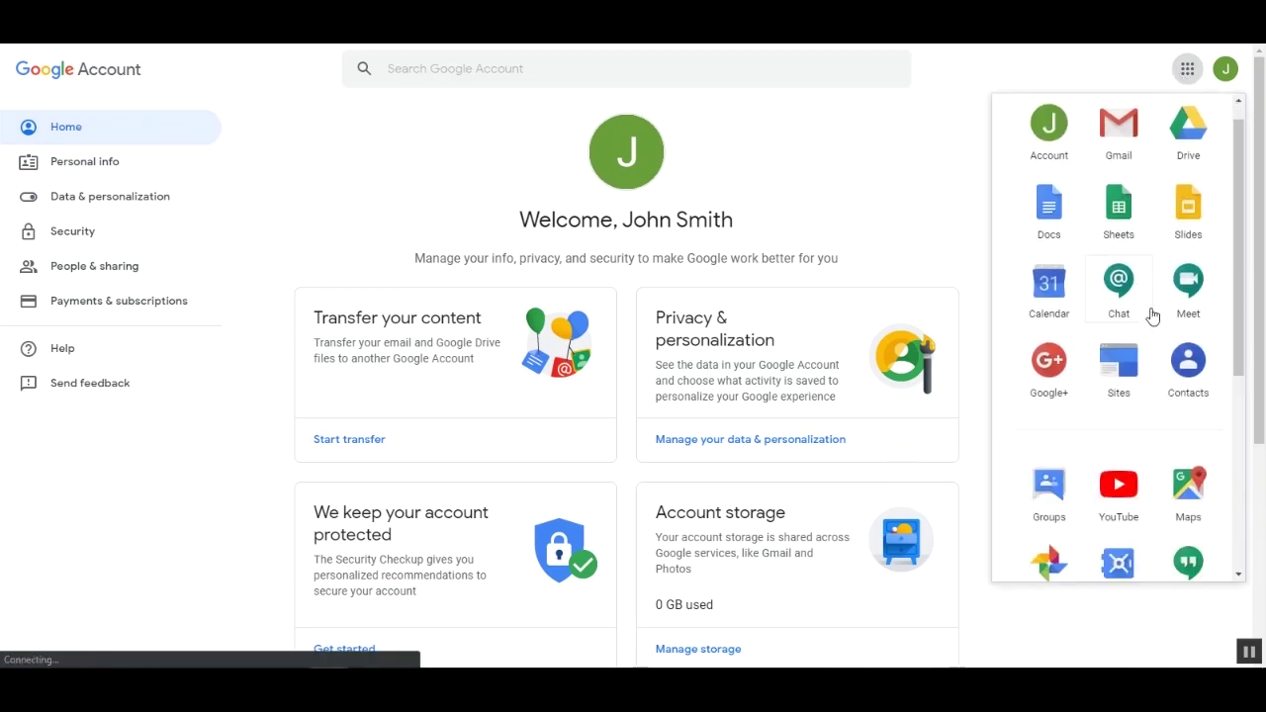
scroll(1151, 314, "down", 3)
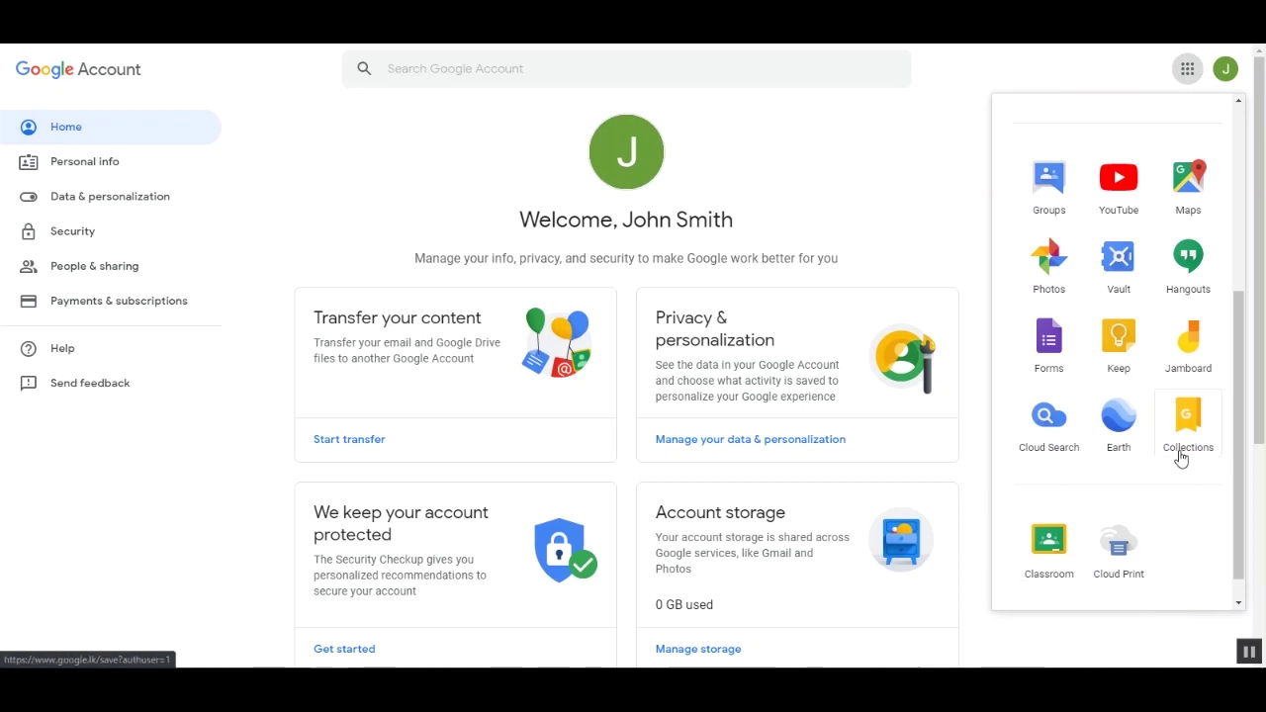
scroll(1181, 457, "up", 1)
scroll(1181, 457, "up", 3)
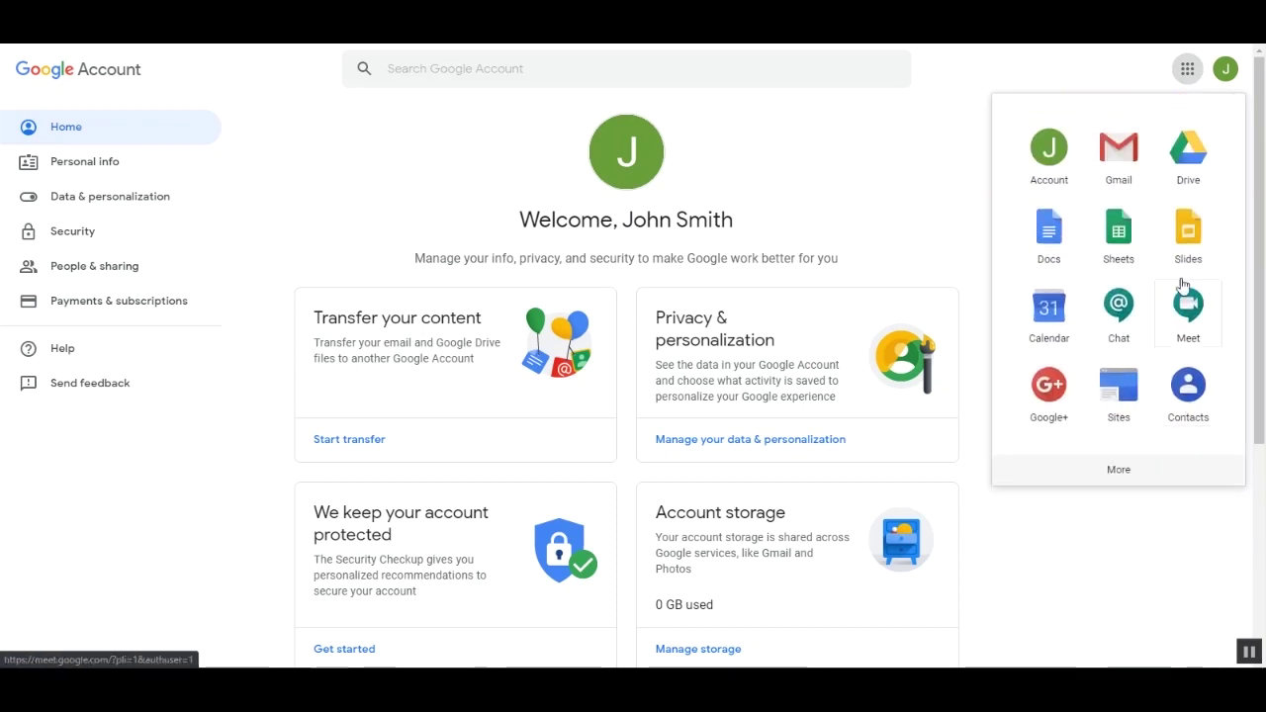
left_click(1127, 171)
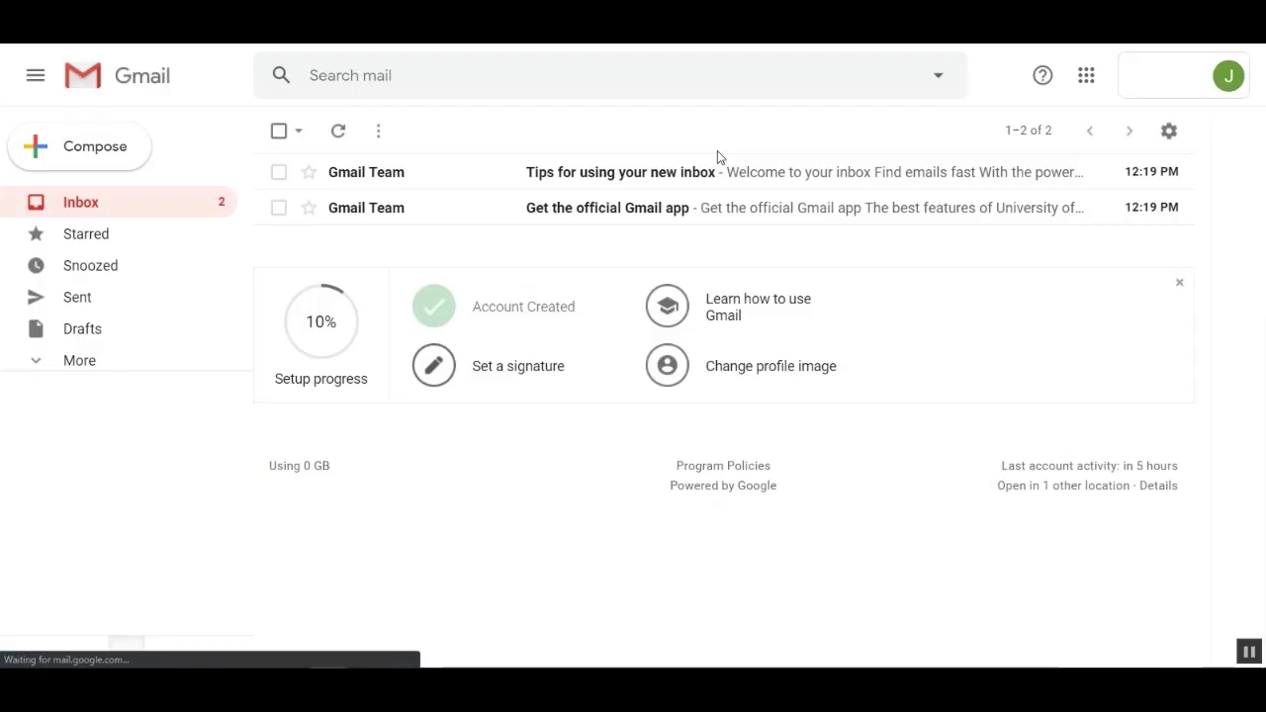